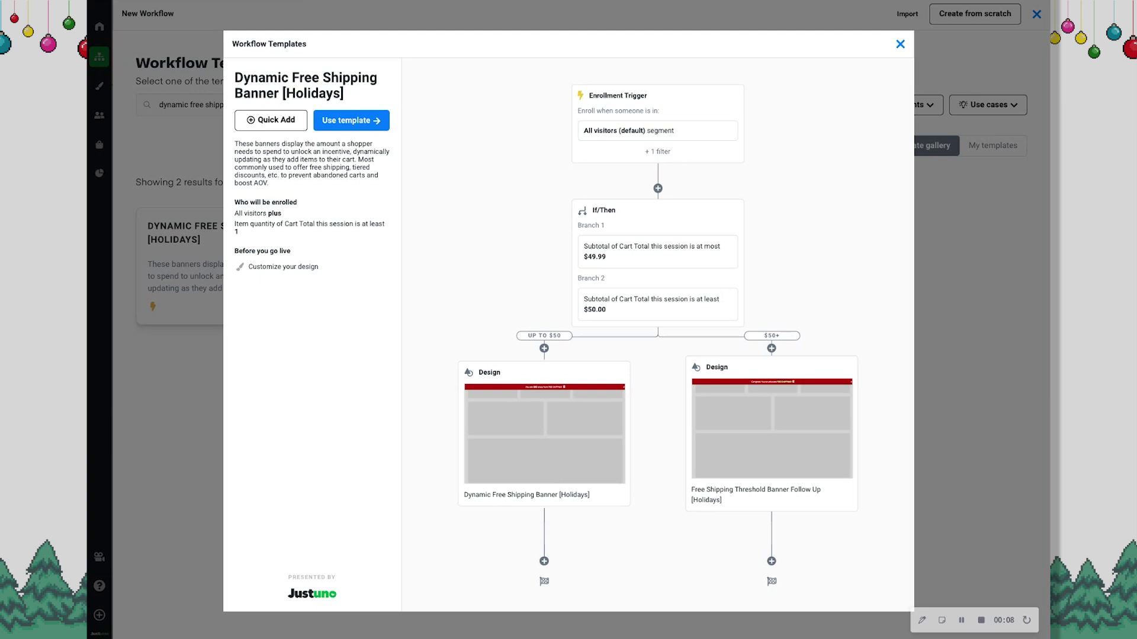
Create a workflow from the Dynamic Free Shipping Banner [Holidays] template and save its enrollment settings
left_click(352, 120)
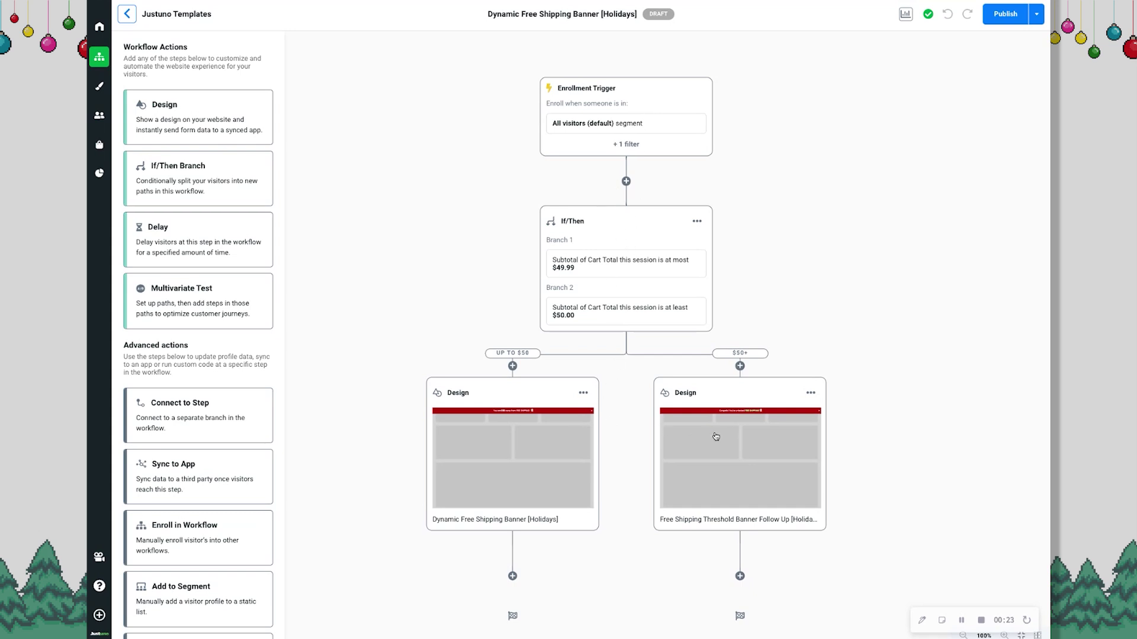
left_click(611, 106)
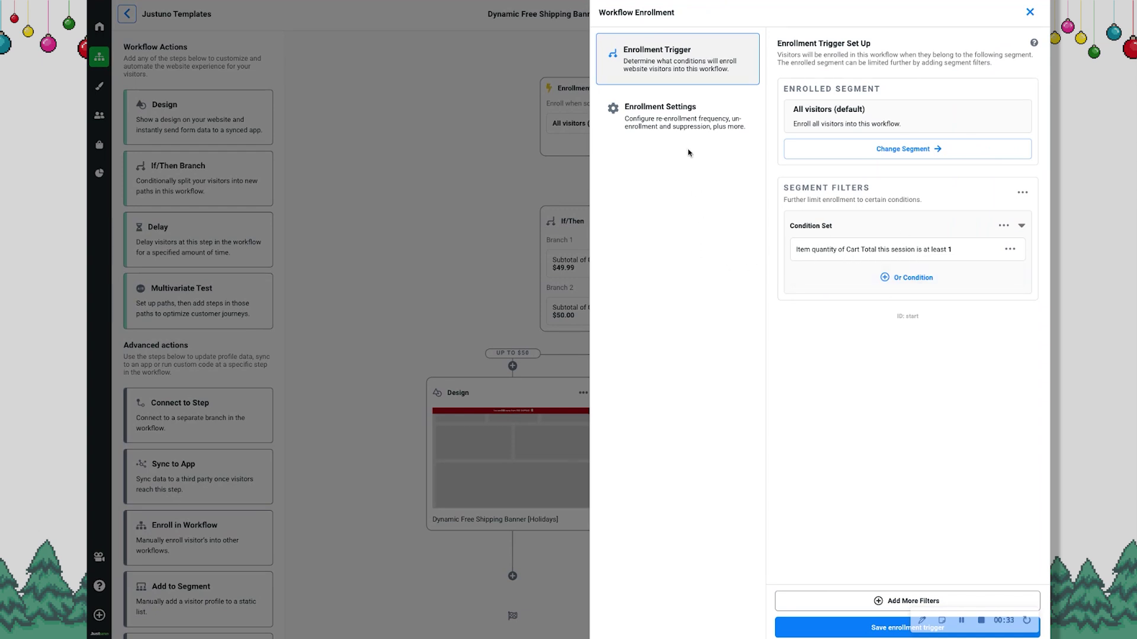
left_click(671, 120)
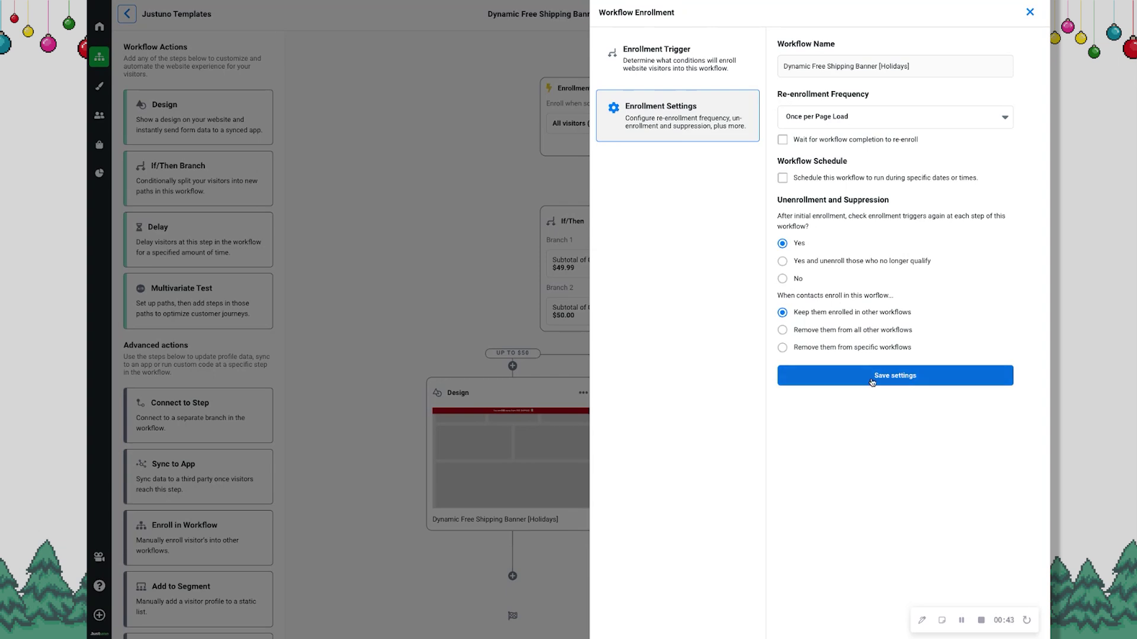
left_click(888, 388)
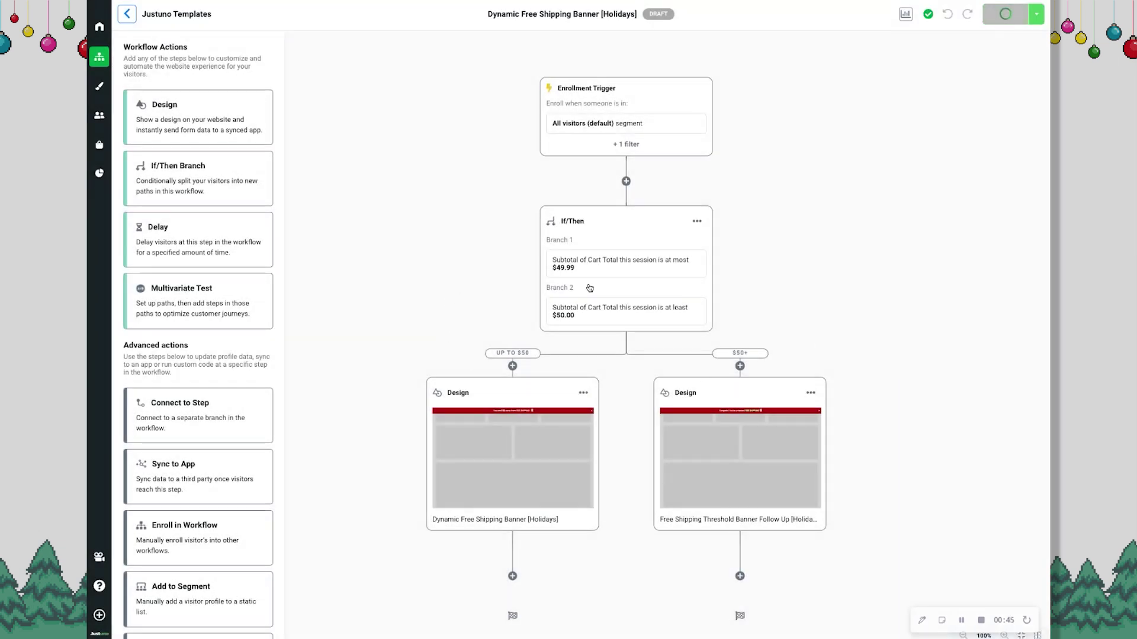
Open the cart subtotal condition of the If/Then step's Up to $50 branch, highlight its amount and reapply the condition
left_click(590, 288)
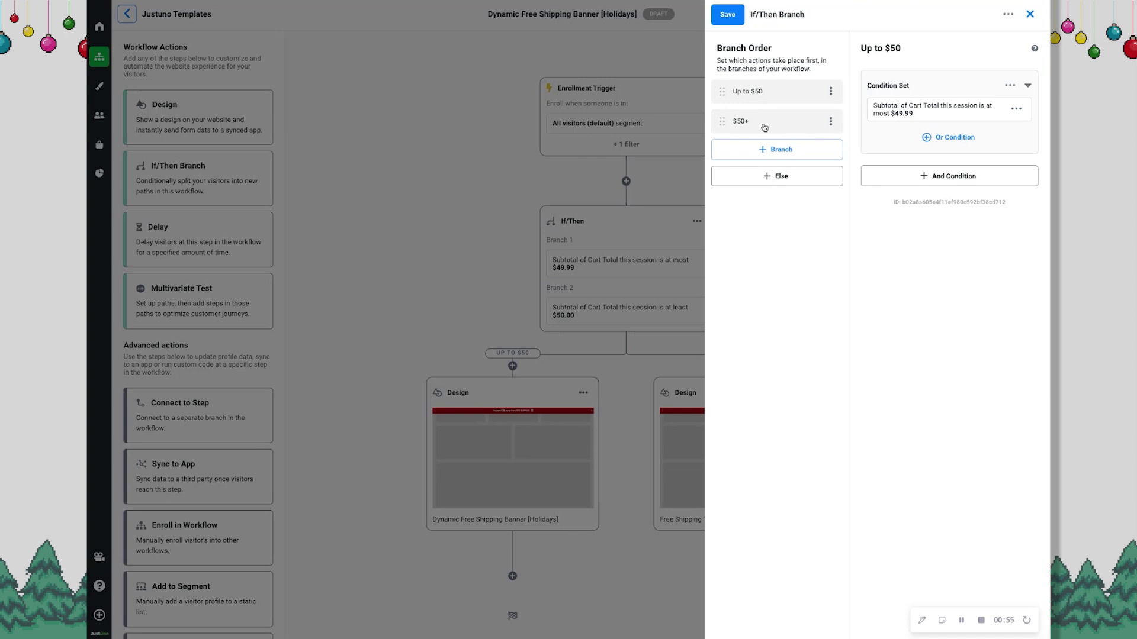
left_click(1016, 109)
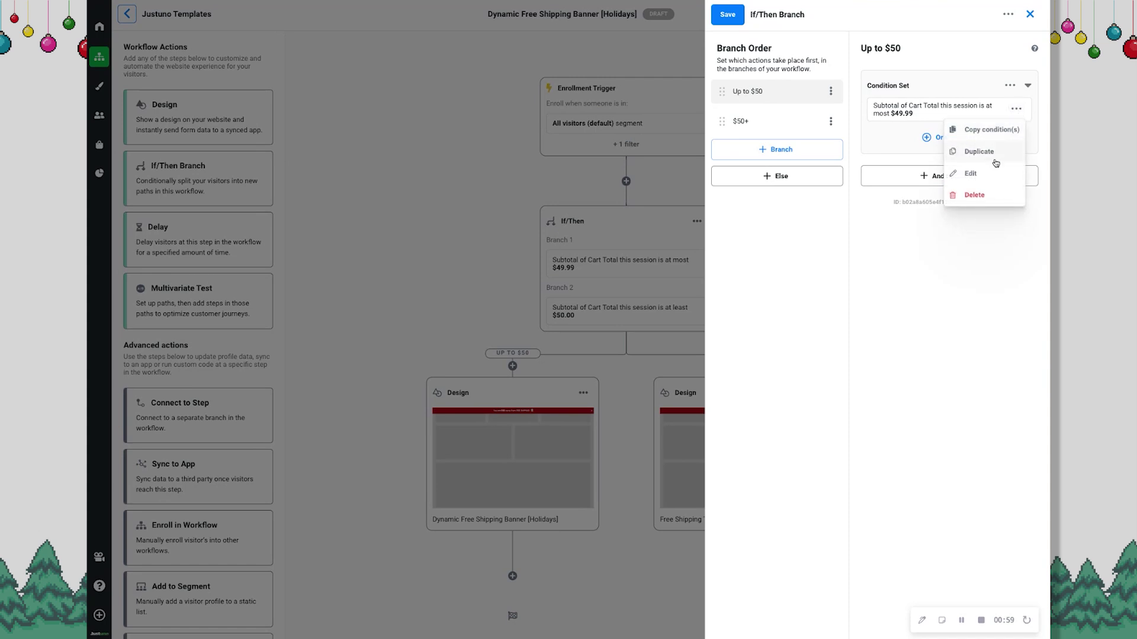
left_click(996, 175)
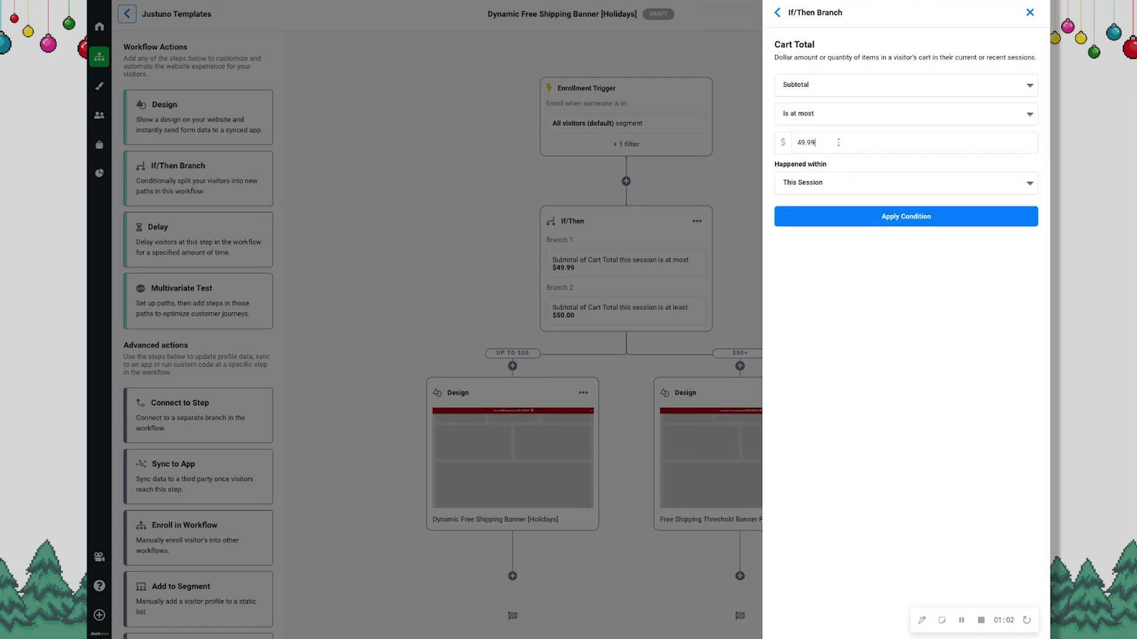
left_click_drag(838, 142, 783, 147)
left_click(883, 226)
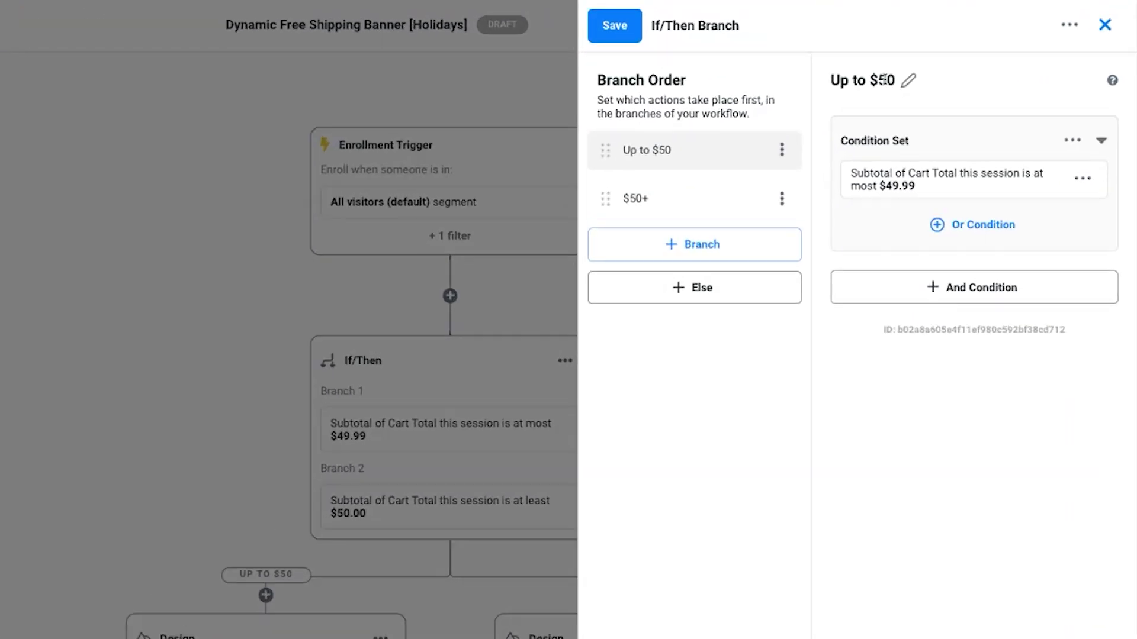
Review the names of the Up to $50 and $50+ branches and save the If/Then step
left_click(908, 81)
left_click_drag(909, 90, 835, 92)
left_click(952, 141)
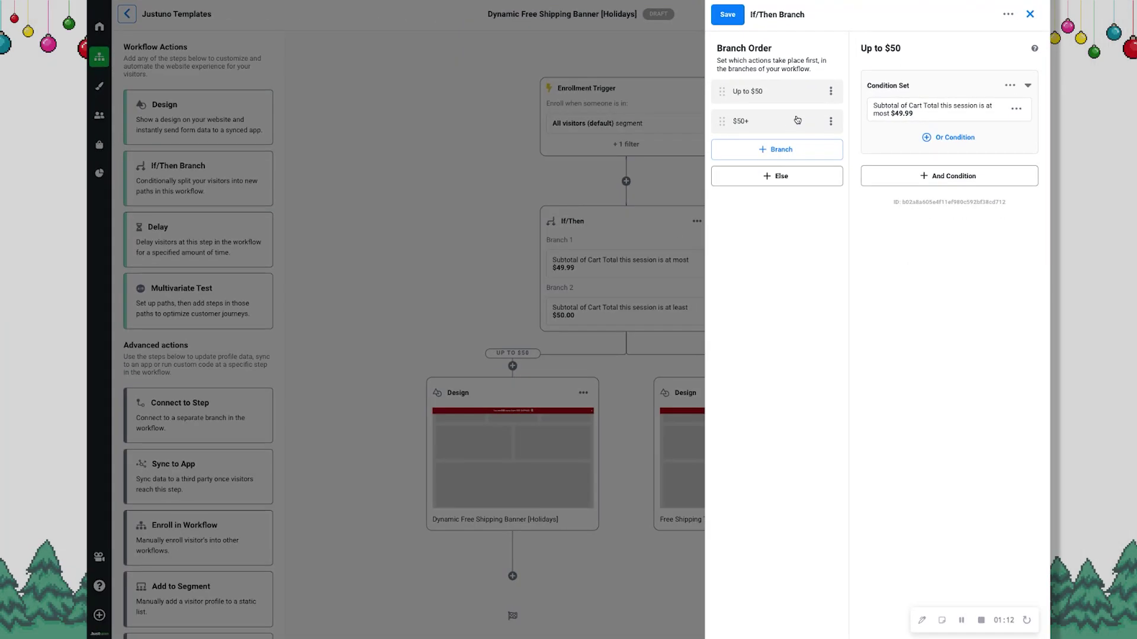
left_click(731, 199)
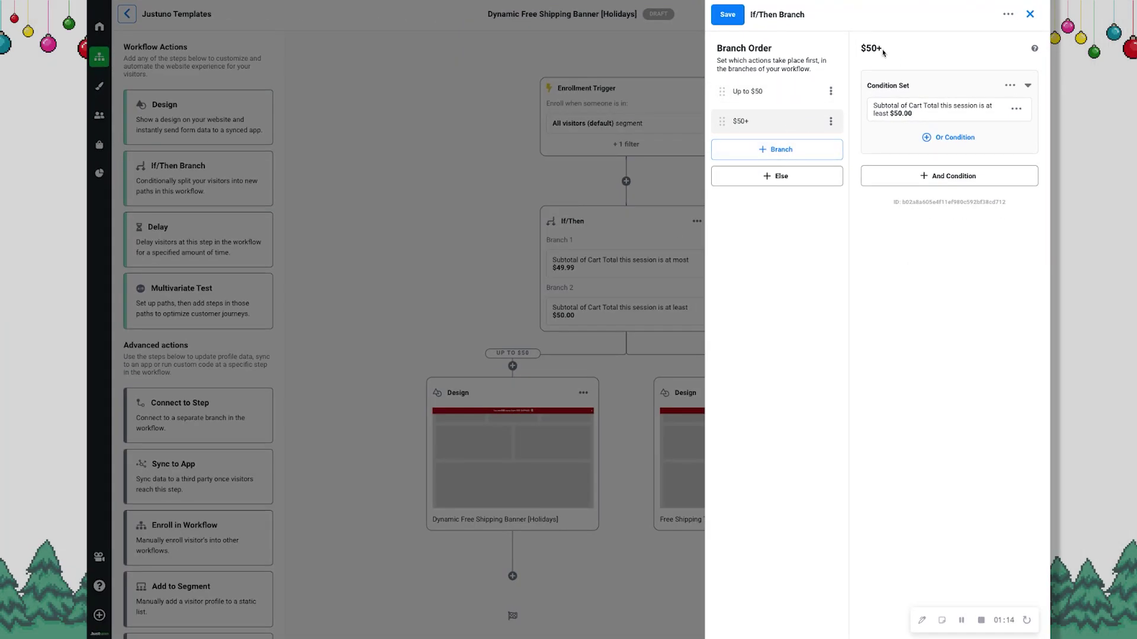
left_click(728, 19)
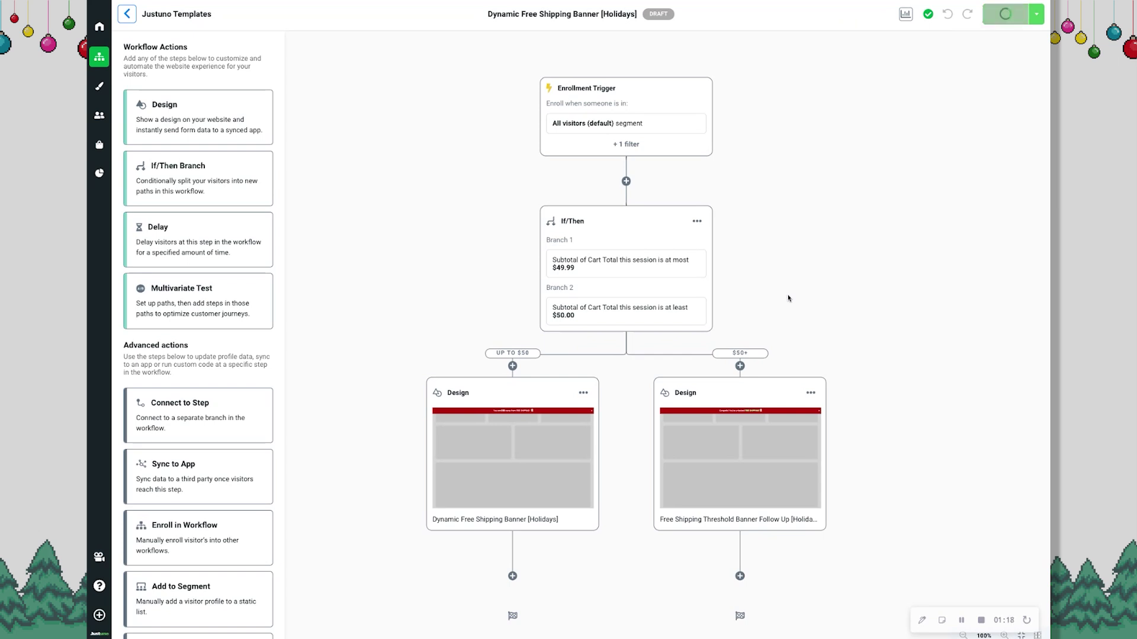
Open the Up to $50 branch's banner design for editing and select its free shipping message text
left_click(534, 466)
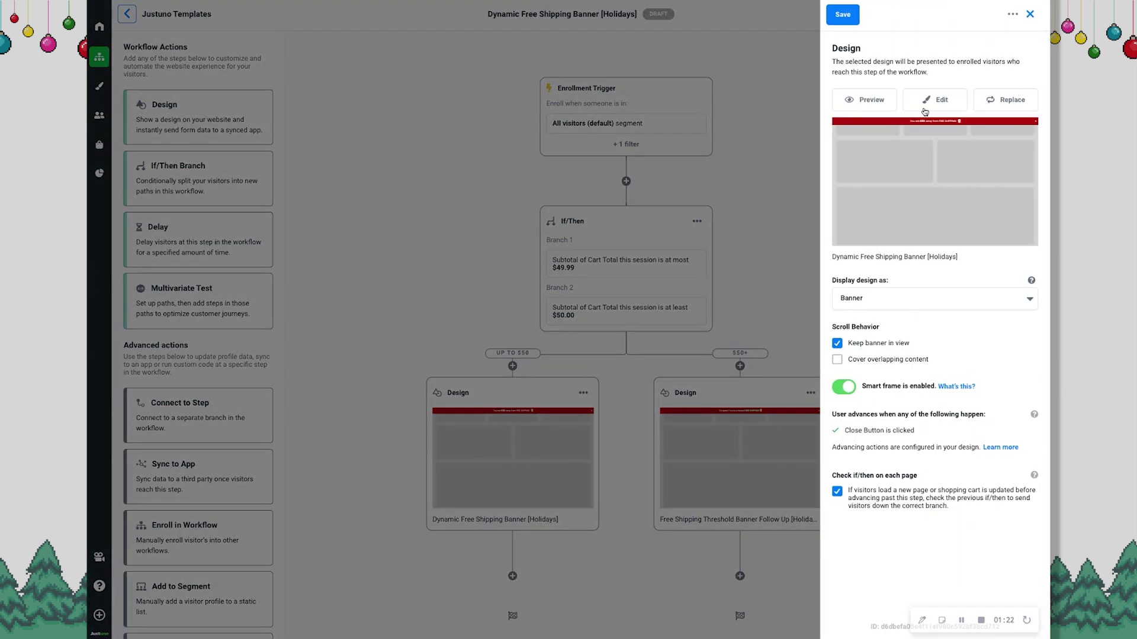
left_click(932, 102)
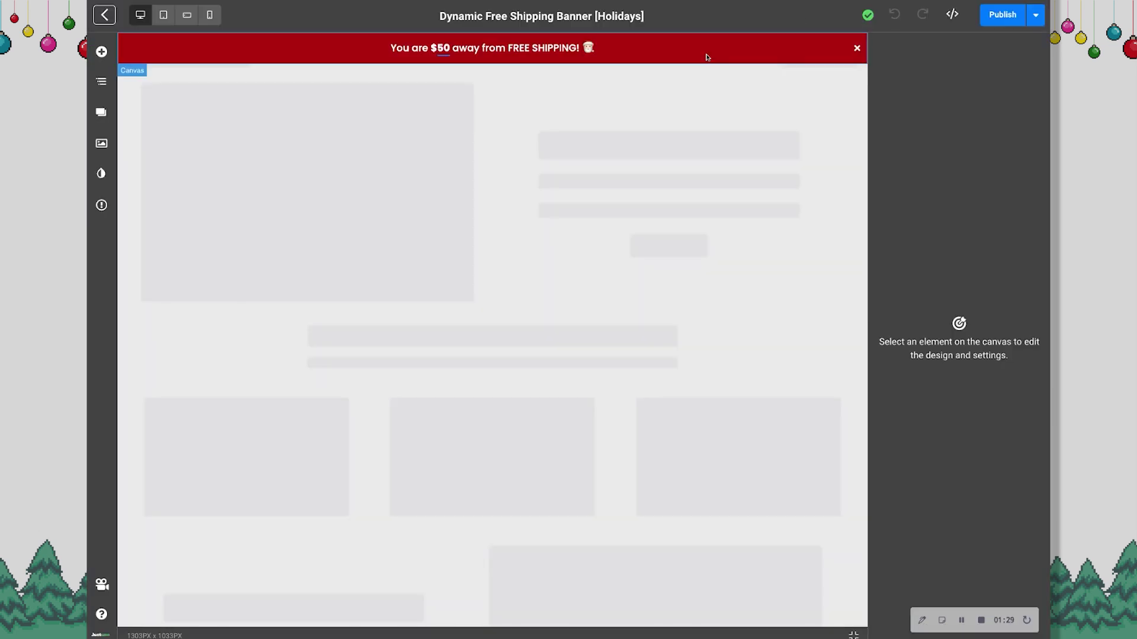
left_click(528, 54)
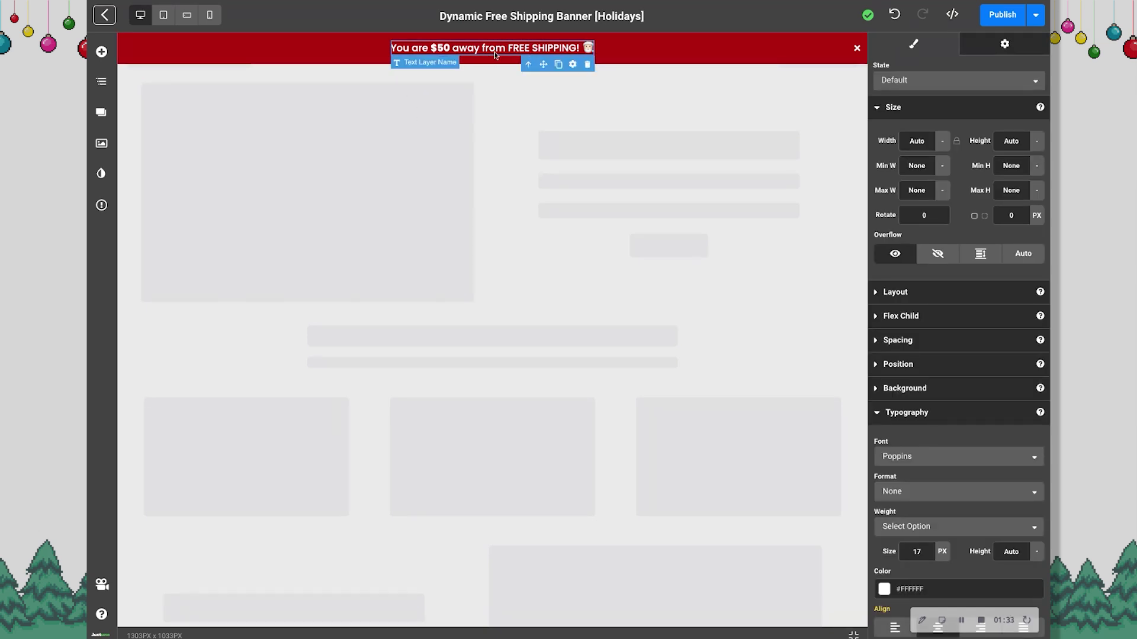
left_click(524, 50)
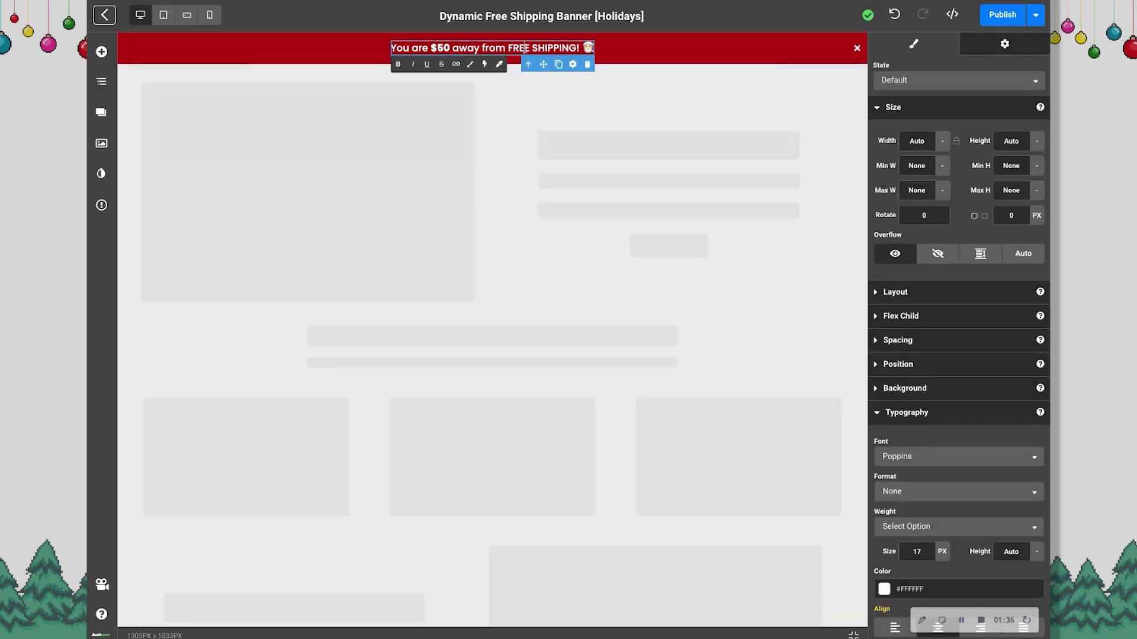
left_click_drag(578, 48, 441, 47)
left_click(441, 47)
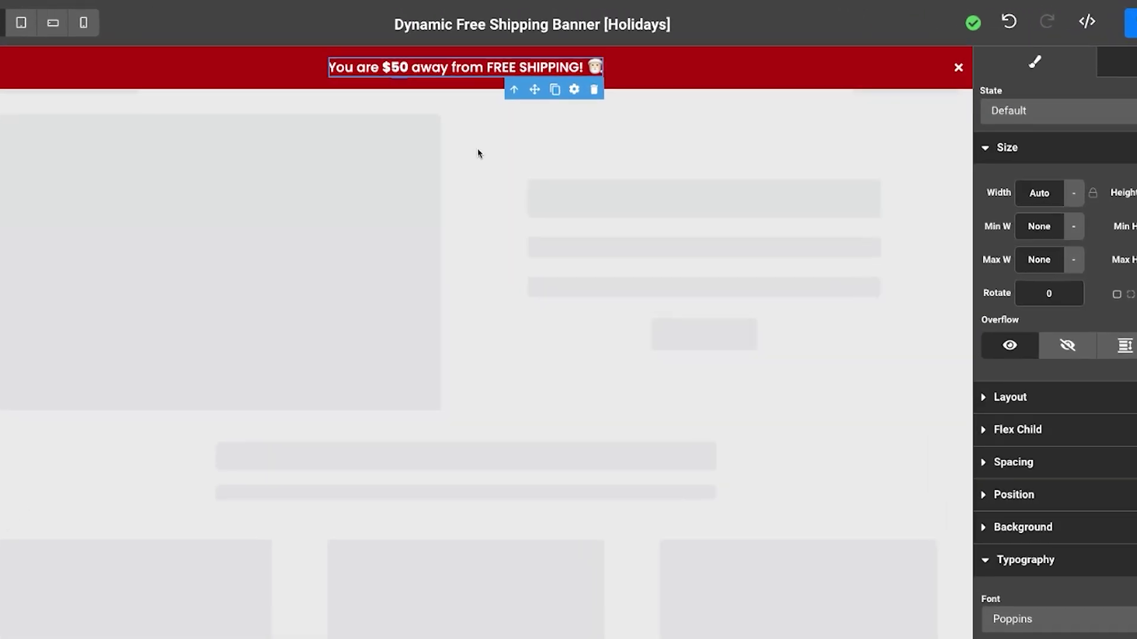
Open the settings of the banner's dynamic dollar amount and examine its formula and variable source options
left_click(397, 68)
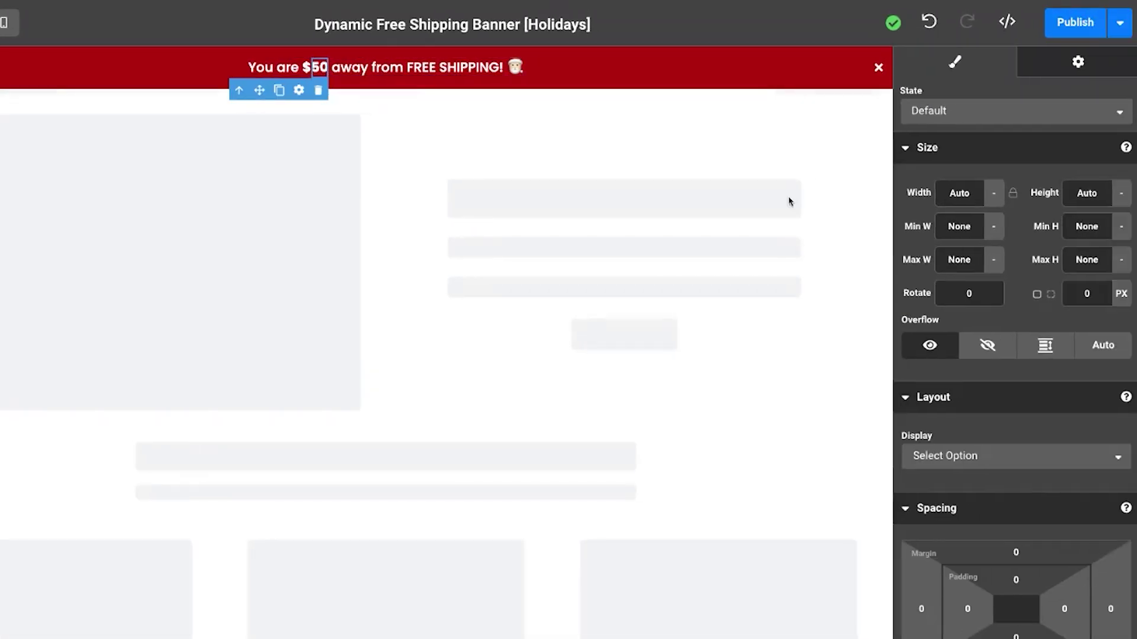
left_click(1078, 62)
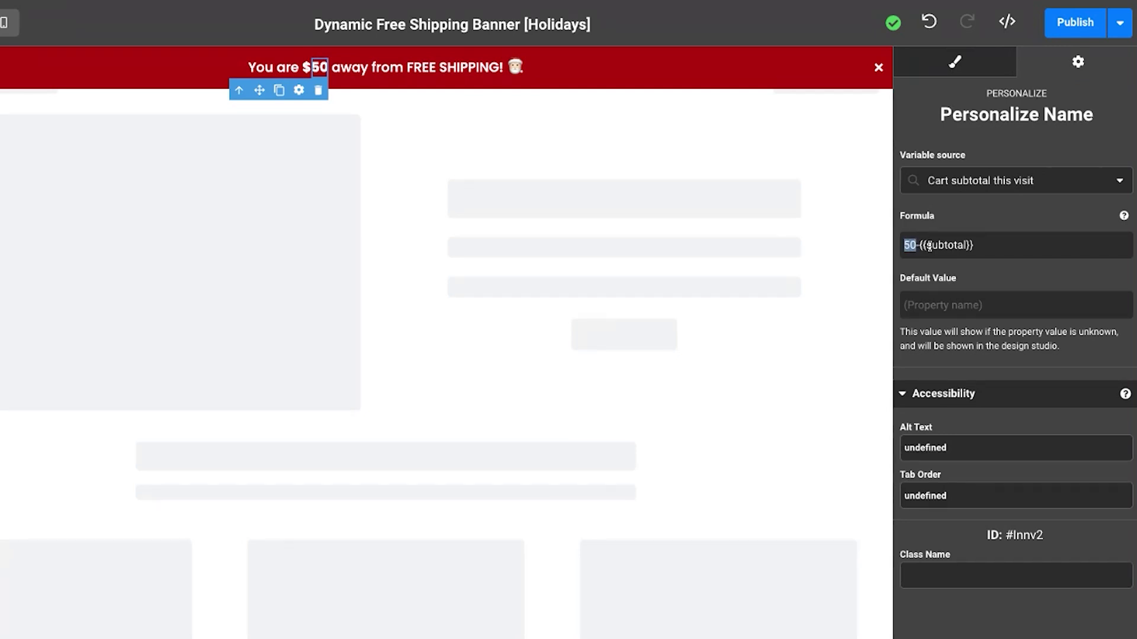
double_click(928, 245)
key("shift+Right")
key("shift+Right")
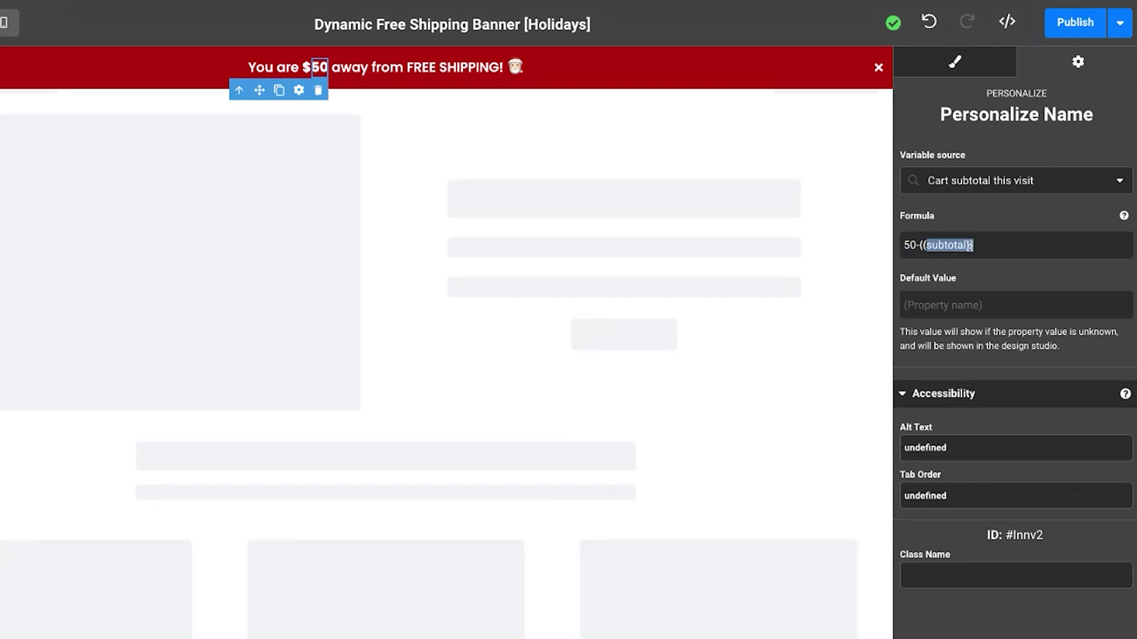
left_click(998, 183)
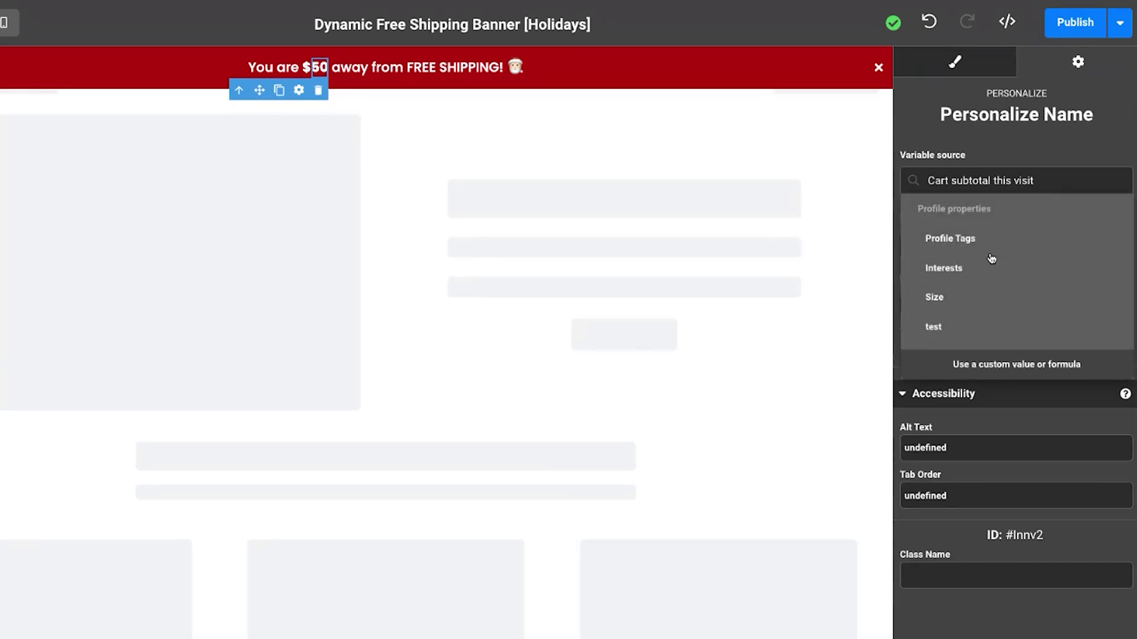
scroll(991, 258, "down", 5)
left_click(986, 174)
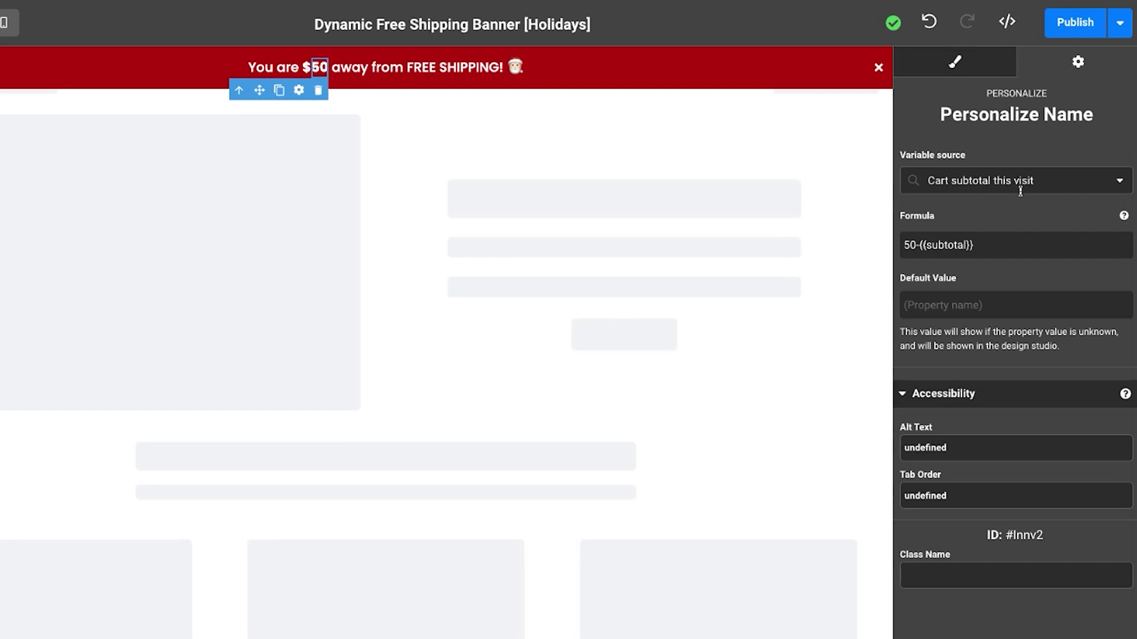
Examine the dynamic amount's formula as a whole, and its subtotal variable in particular
left_click(985, 249)
key("shift+Left")
key("shift+Left")
key("shift+Left")
key("shift+Left")
key("shift+Left")
key("shift+Left")
key("shift+Left")
key("shift+Left")
key("shift+Left")
key("shift+Left")
key("shift+Left")
key("shift+Left")
key("shift+Left")
key("shift+Left")
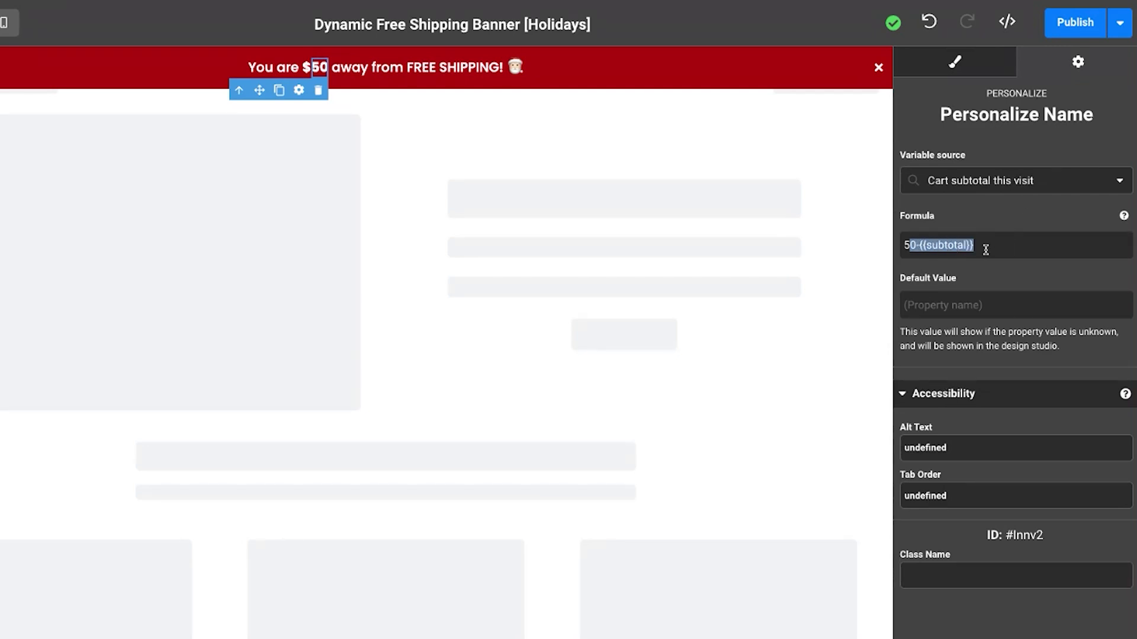
key("shift+Left")
left_click(939, 248)
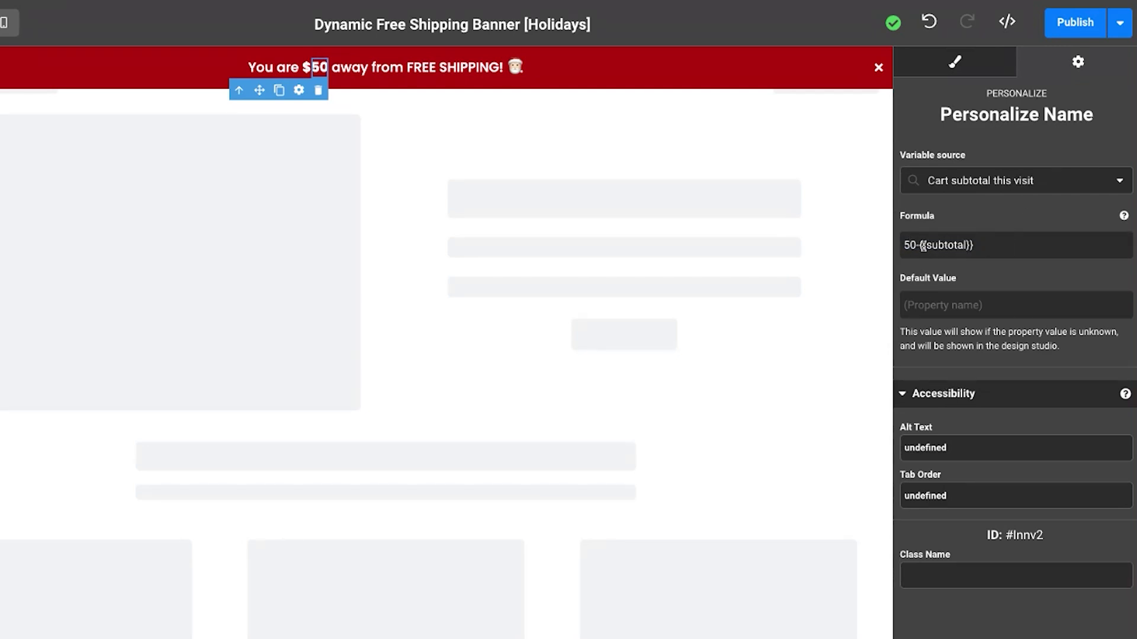
left_click(926, 245)
key("shift+Right")
key("shift+Right")
key("shift+Right")
key("shift+Right")
key("shift+Right")
key("shift+Right")
key("shift+Right")
key("shift+Right")
key("shift+Right")
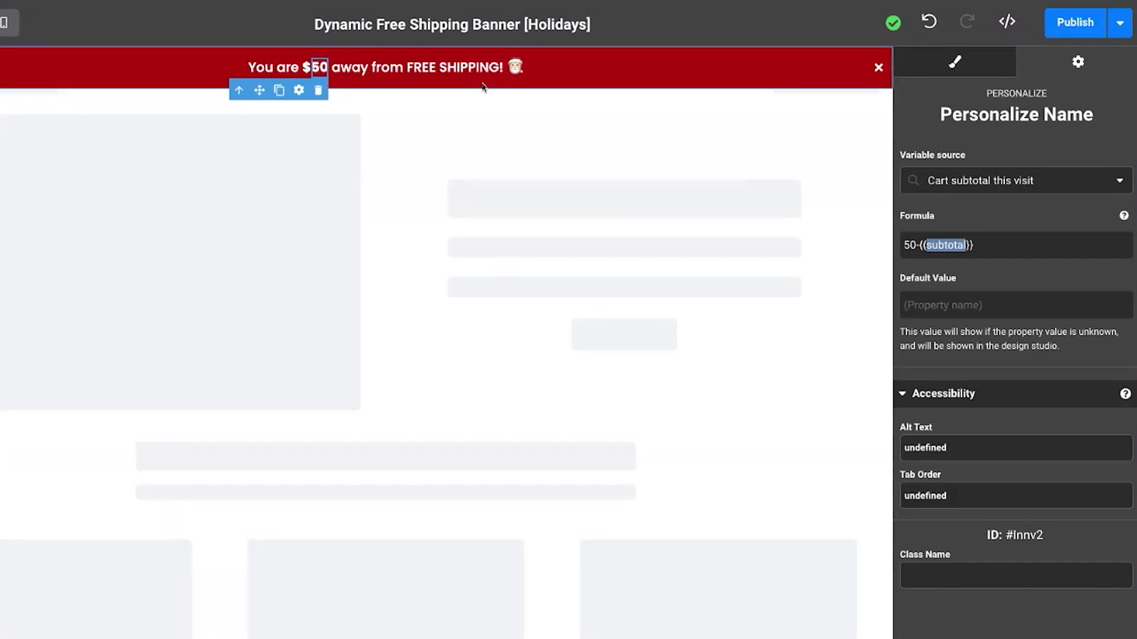
Add an Icon element beside the Santa emoji in the banner and browse the solid icon choices
left_click(515, 77)
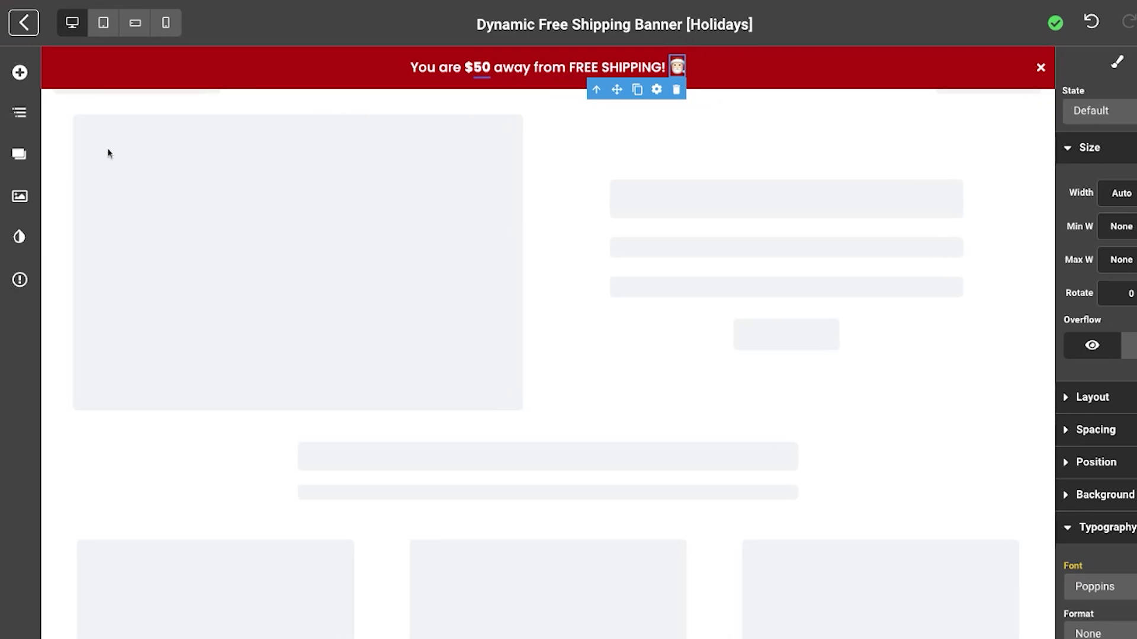
left_click(15, 73)
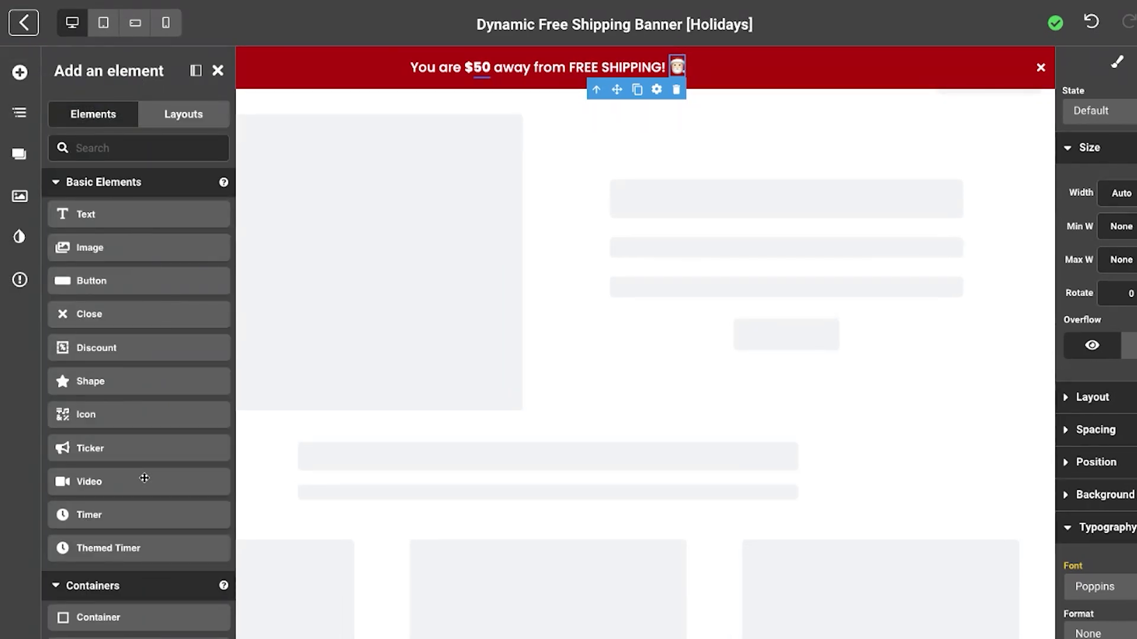
scroll(148, 476, "down", 1)
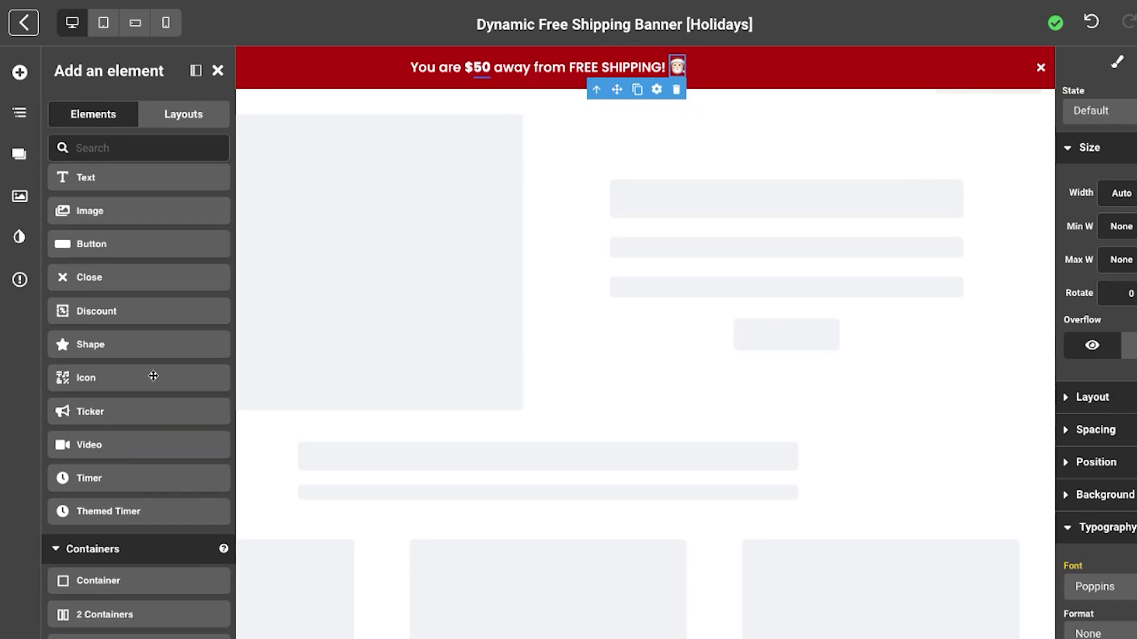
left_click_drag(142, 379, 677, 74)
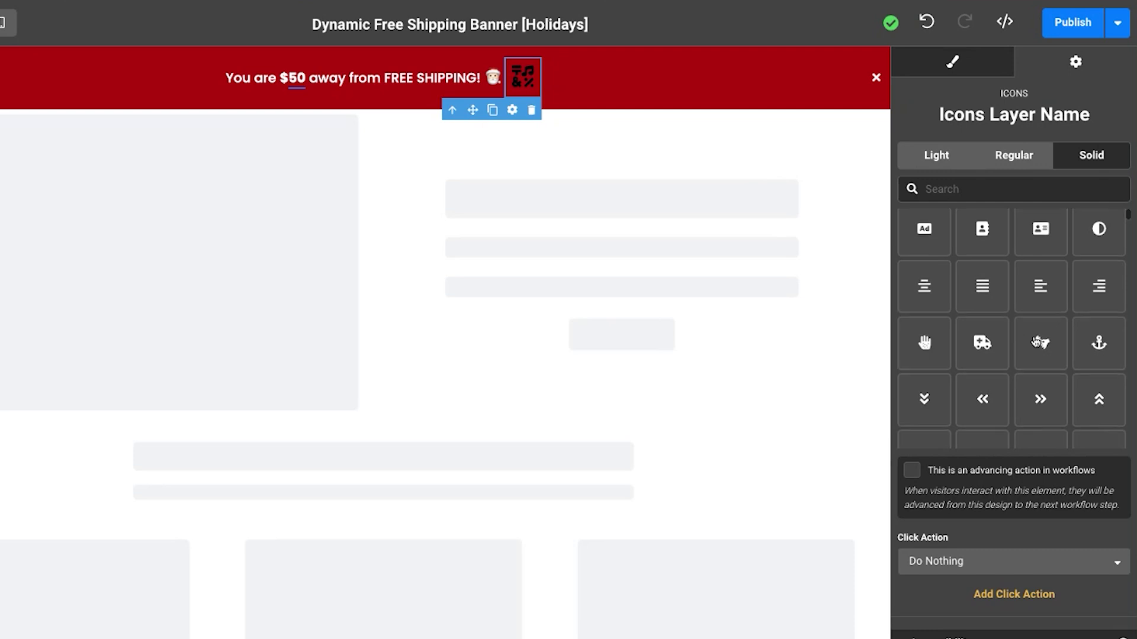
scroll(1035, 342, "down", 4)
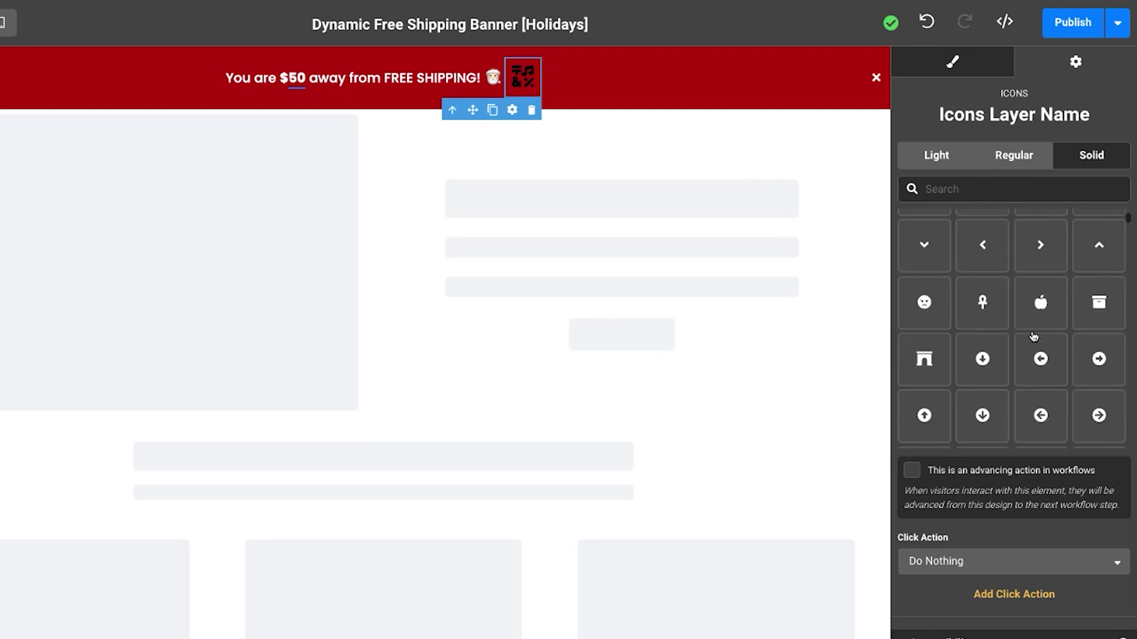
scroll(1033, 336, "down", 3)
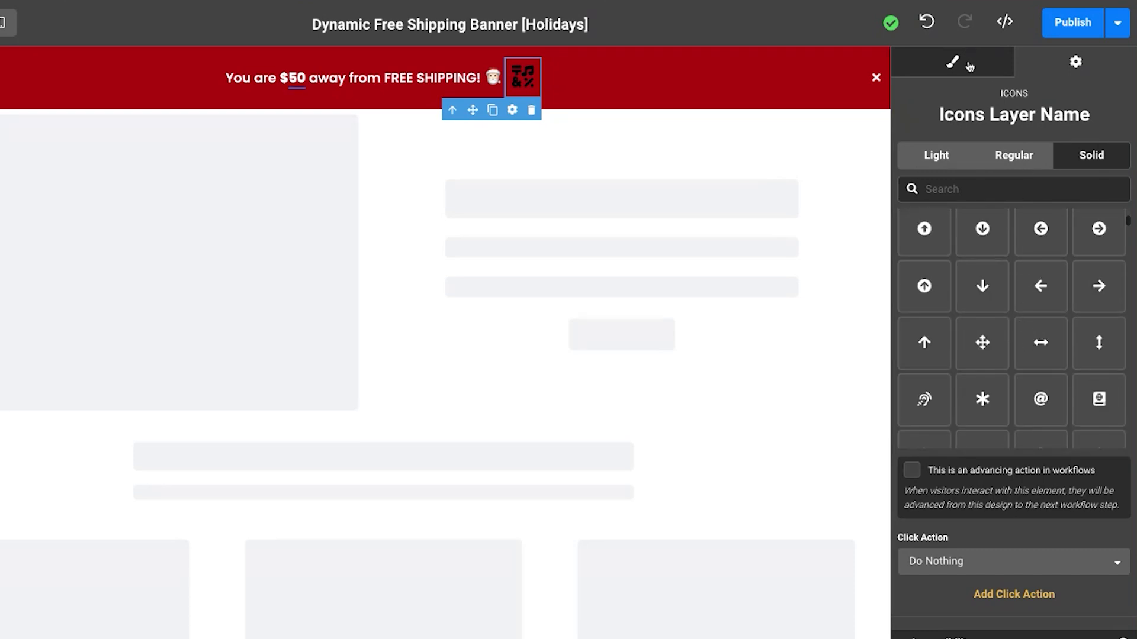
Set the new banner icon's typography color to the light pink swatch #F8D8D3
left_click(969, 66)
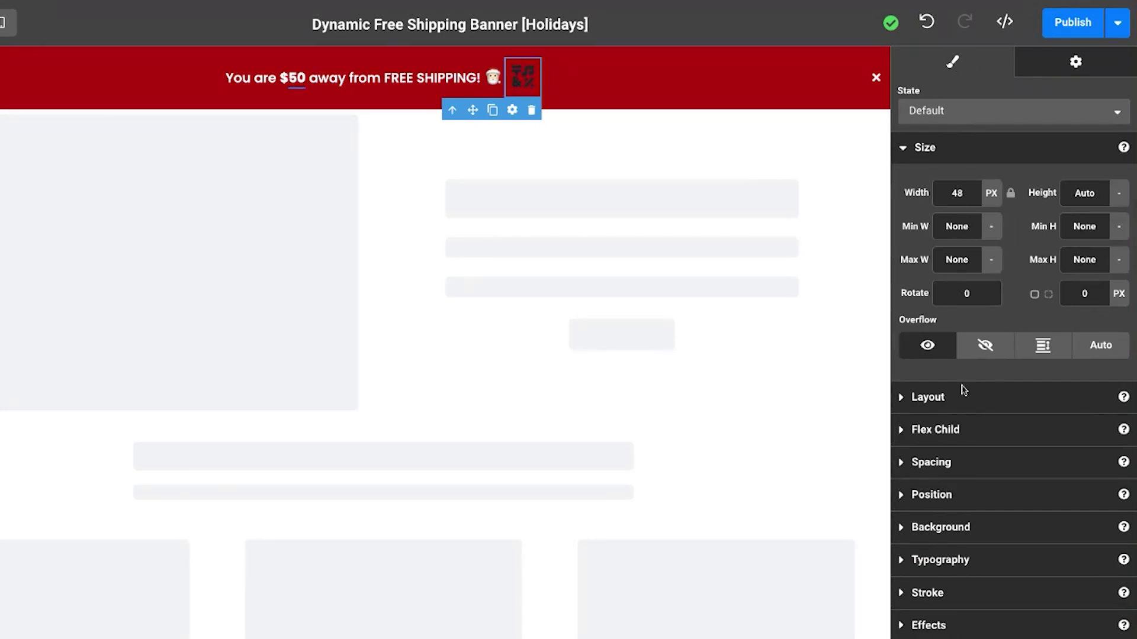
scroll(948, 539, "down", 4)
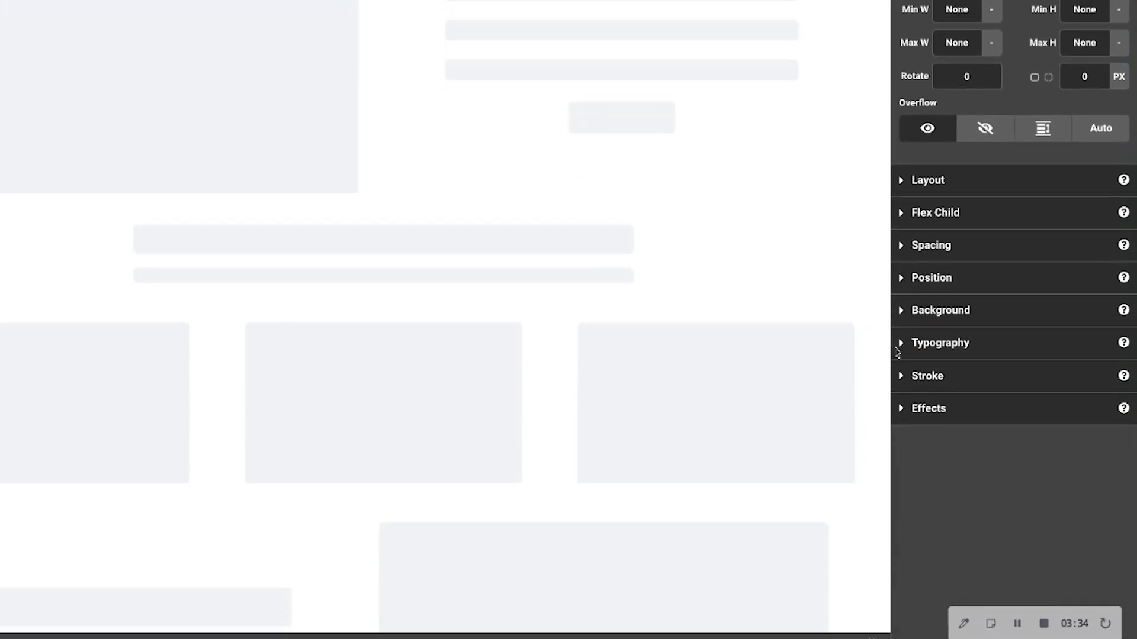
left_click(904, 337)
scroll(933, 350, "down", 2)
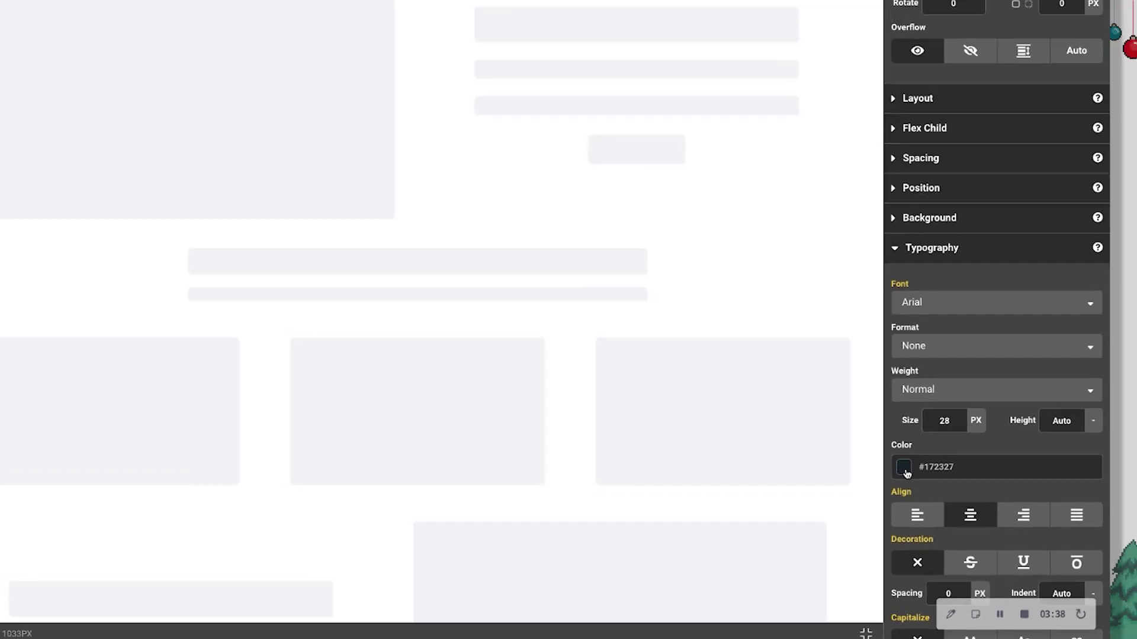
left_click(914, 453)
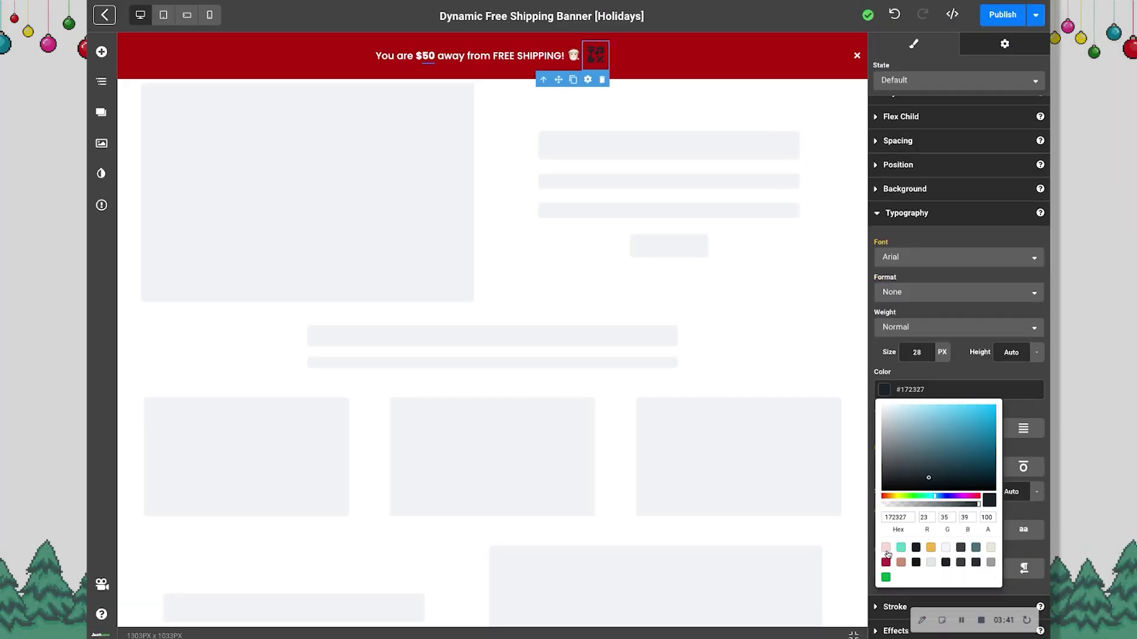
left_click(886, 552)
key("ctrl+s")
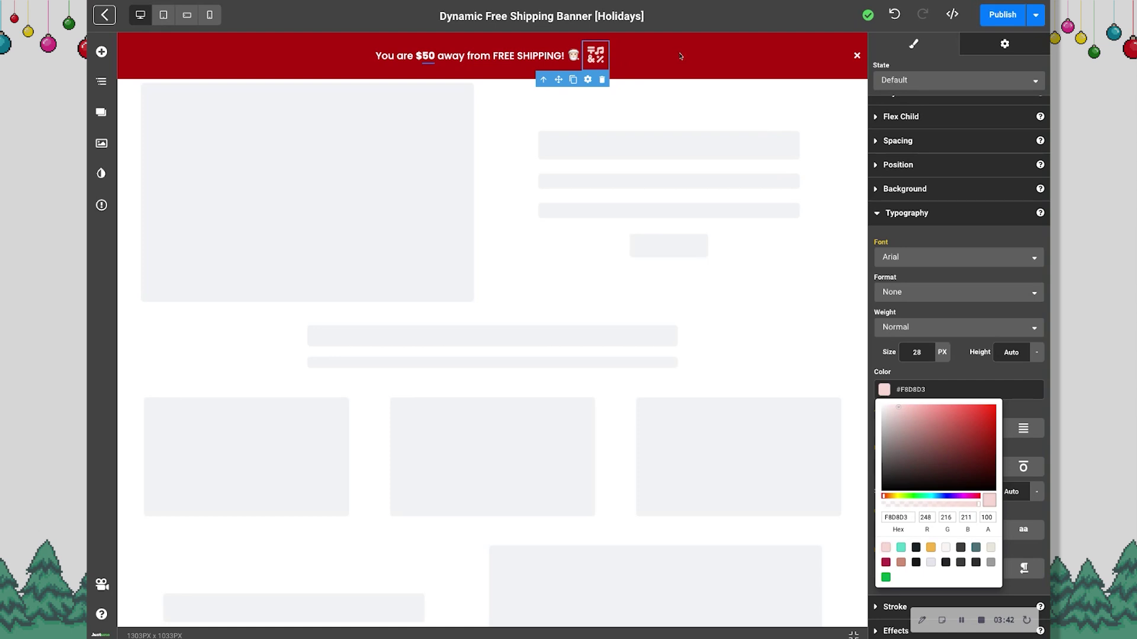
Delete the added icon from the banner and set the banner canvas's background color to the green swatch #00AA45
left_click(603, 80)
left_click(603, 80)
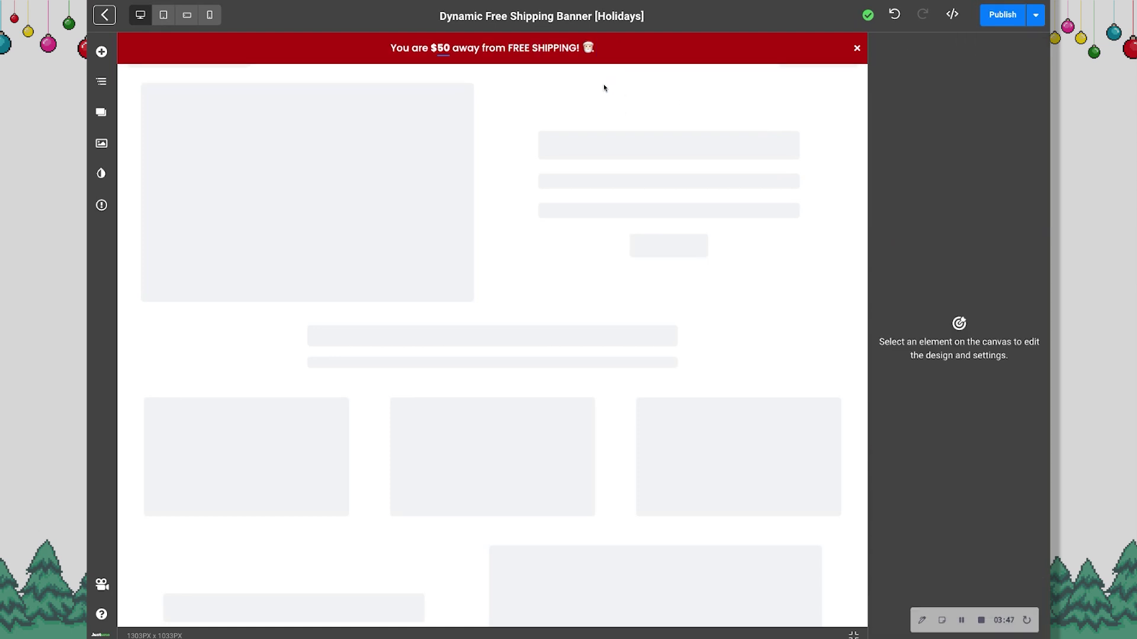
left_click(655, 56)
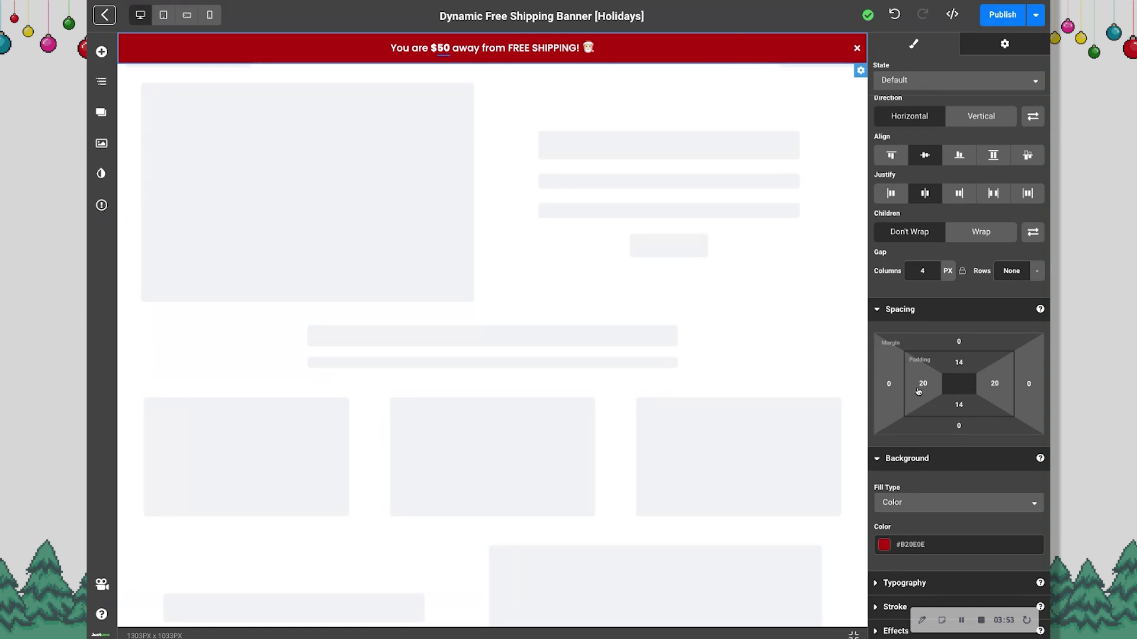
left_click(884, 545)
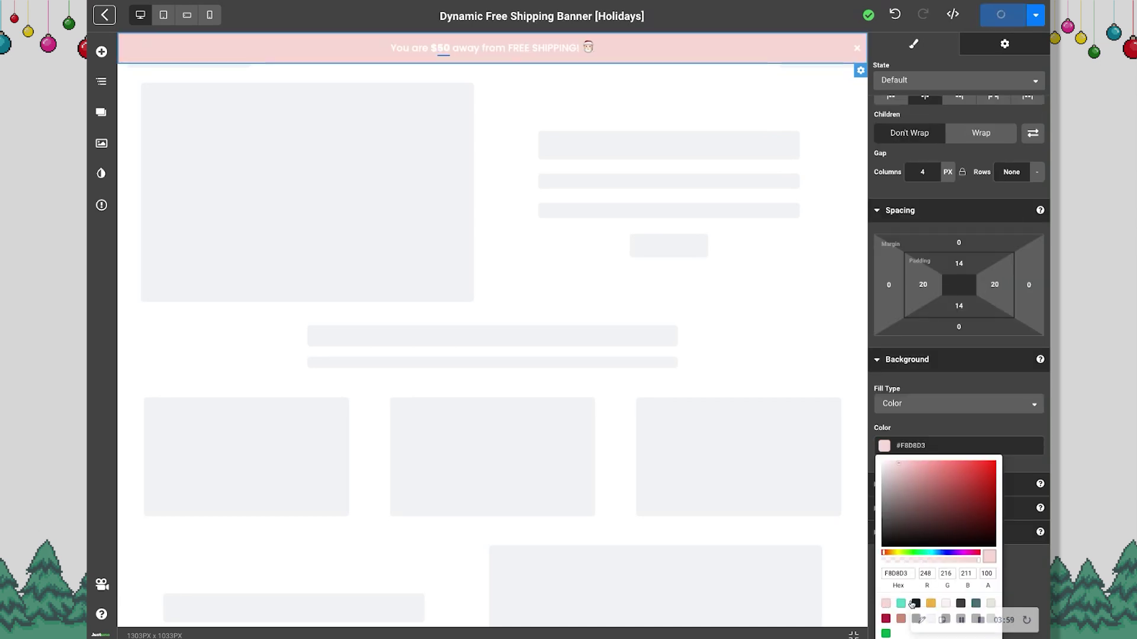
left_click(886, 633)
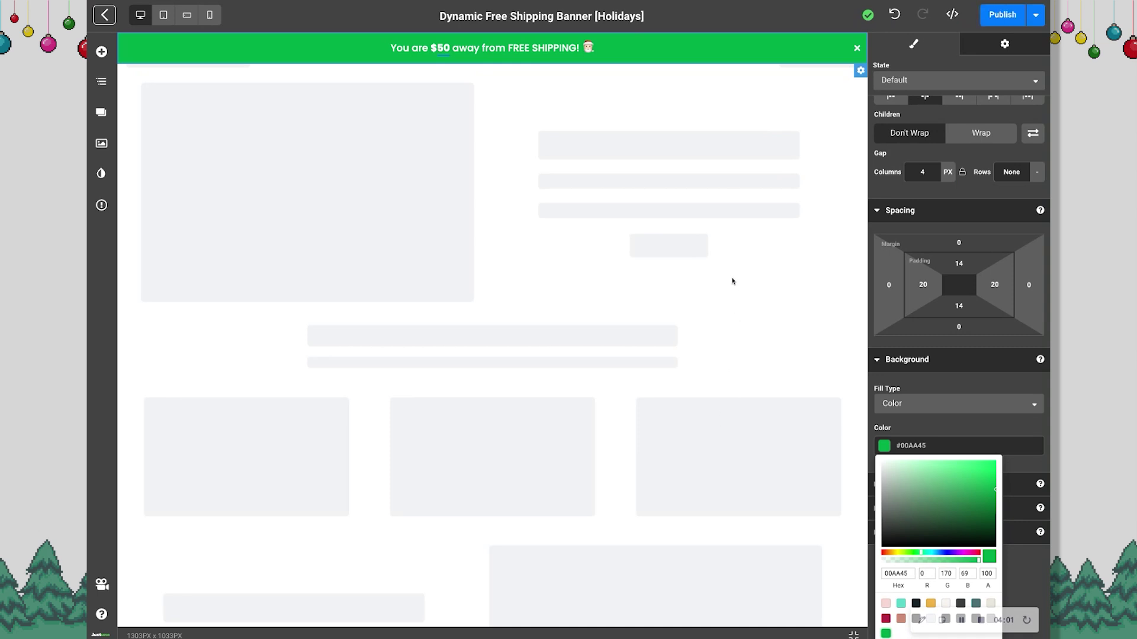
left_click(750, 49)
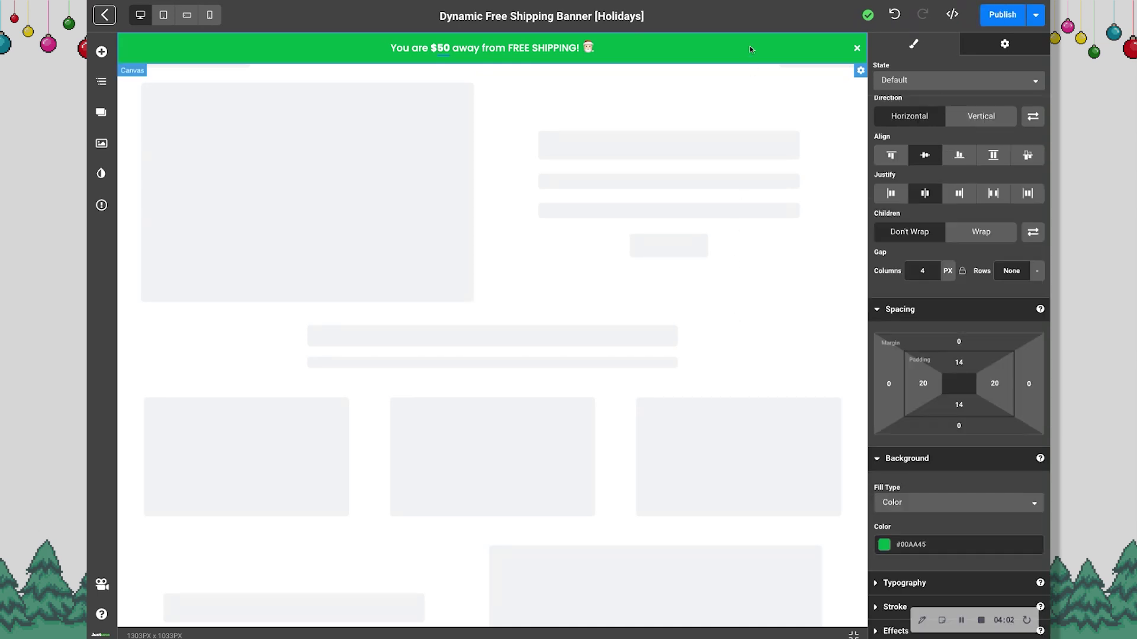
Examine the settings of the banner's close button, including its click action
left_click(856, 48)
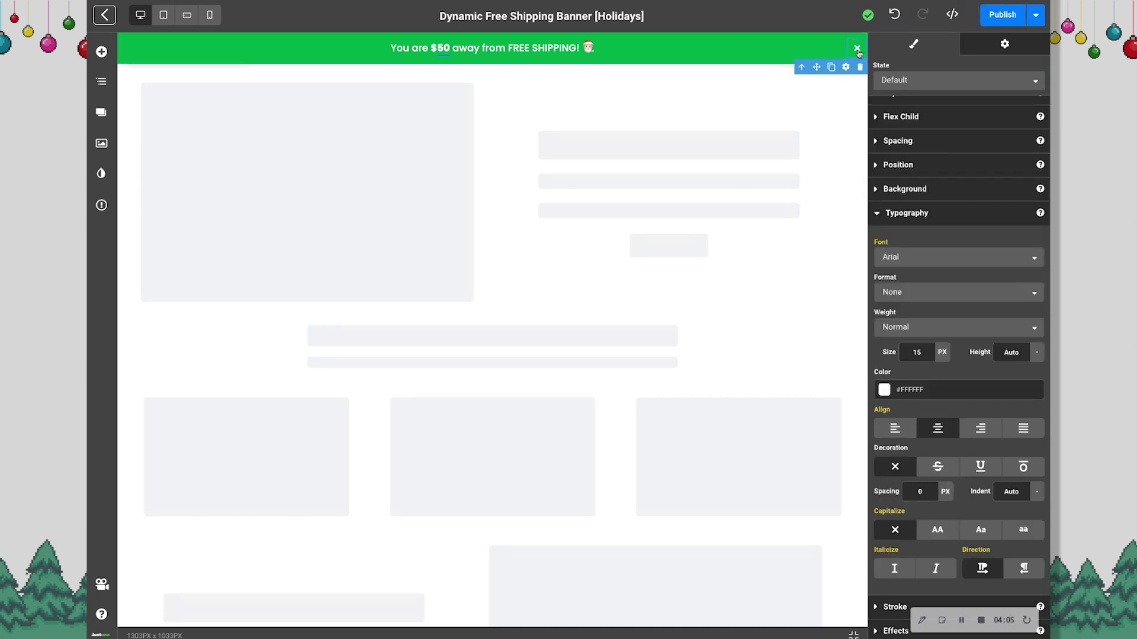
left_click(1012, 49)
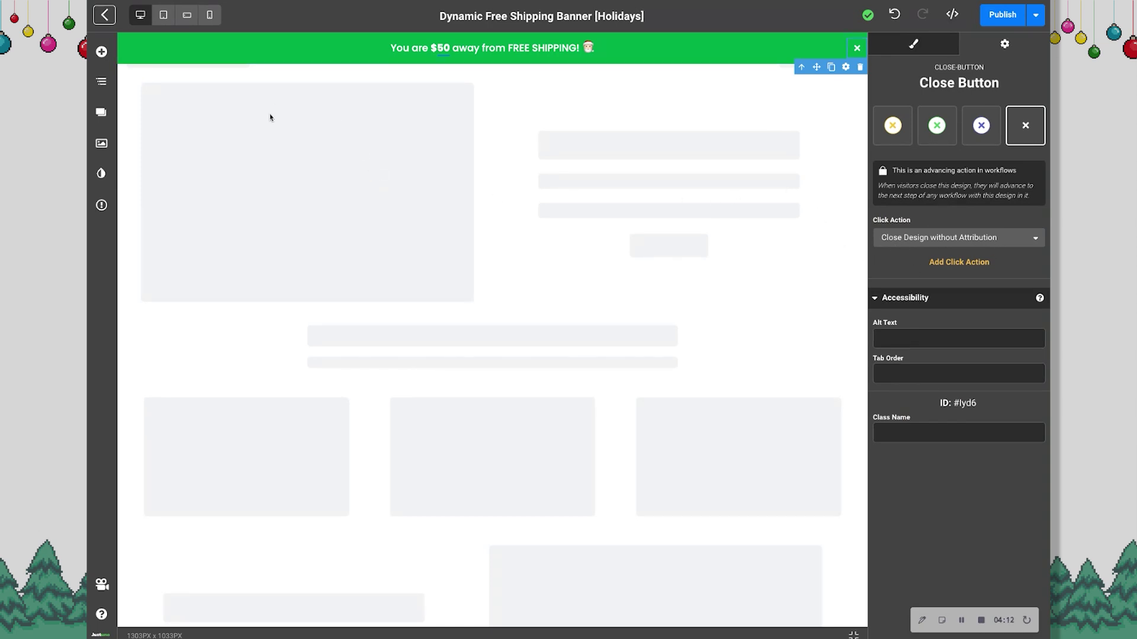
Review the banner at the smaller device sizes and set its message text size to 14 px for the mobile view
left_click(163, 15)
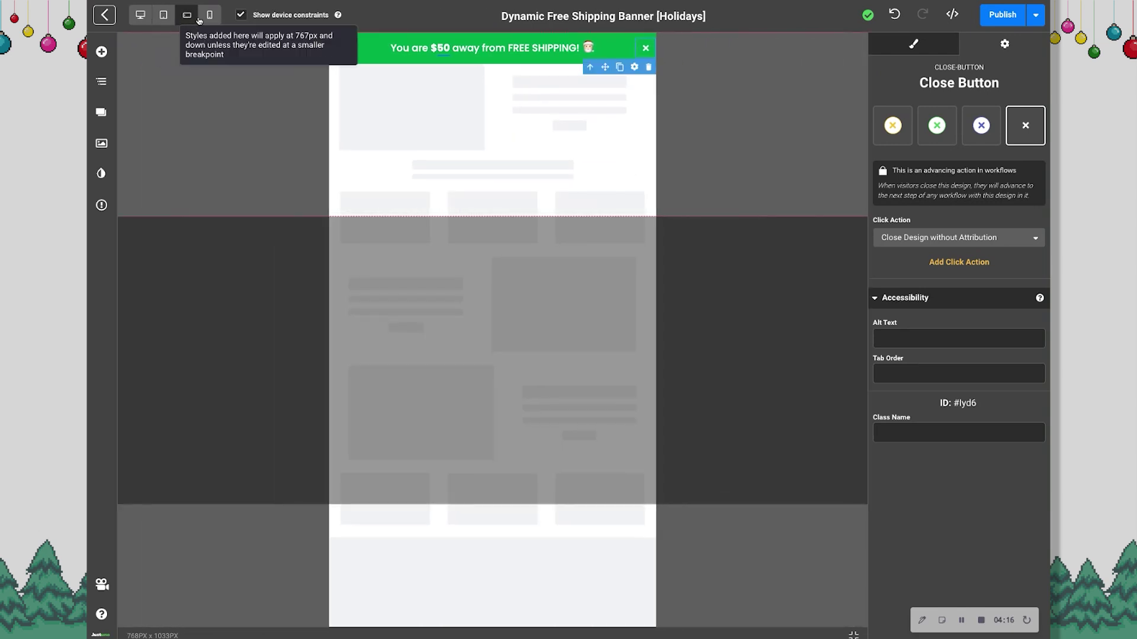
left_click(209, 18)
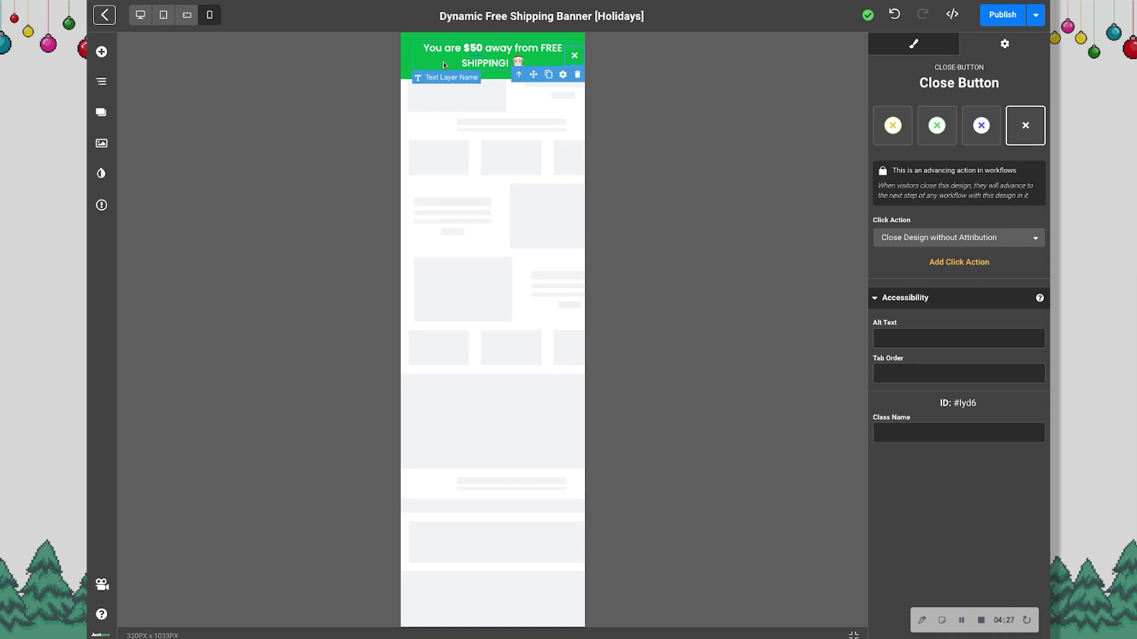
left_click(444, 64)
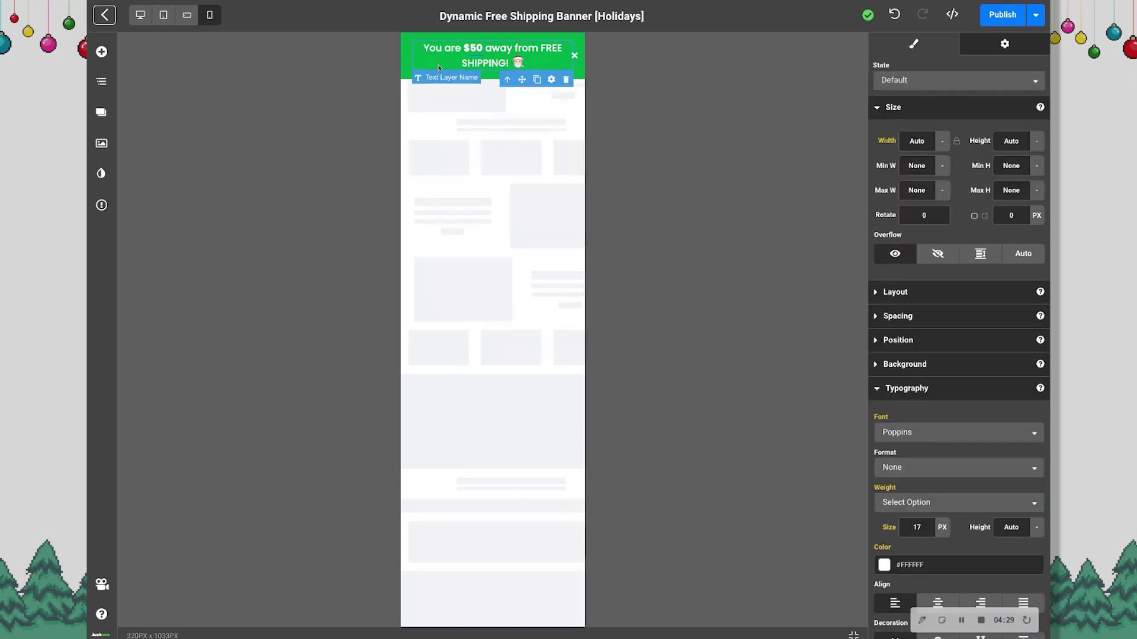
scroll(936, 351, "down", 2)
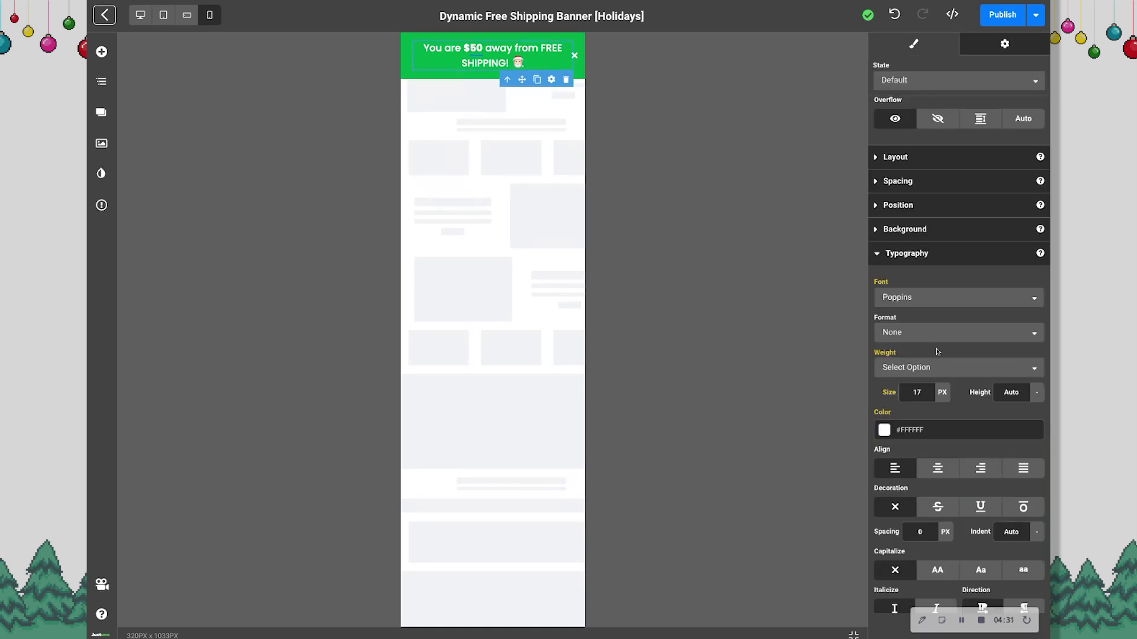
double_click(924, 392)
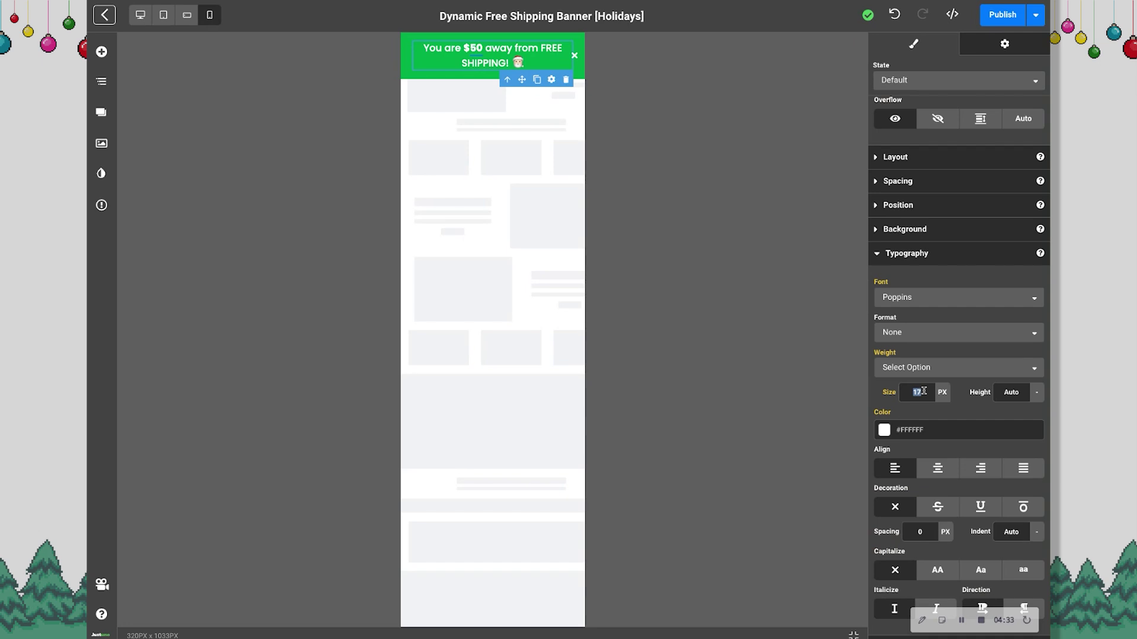
type("14")
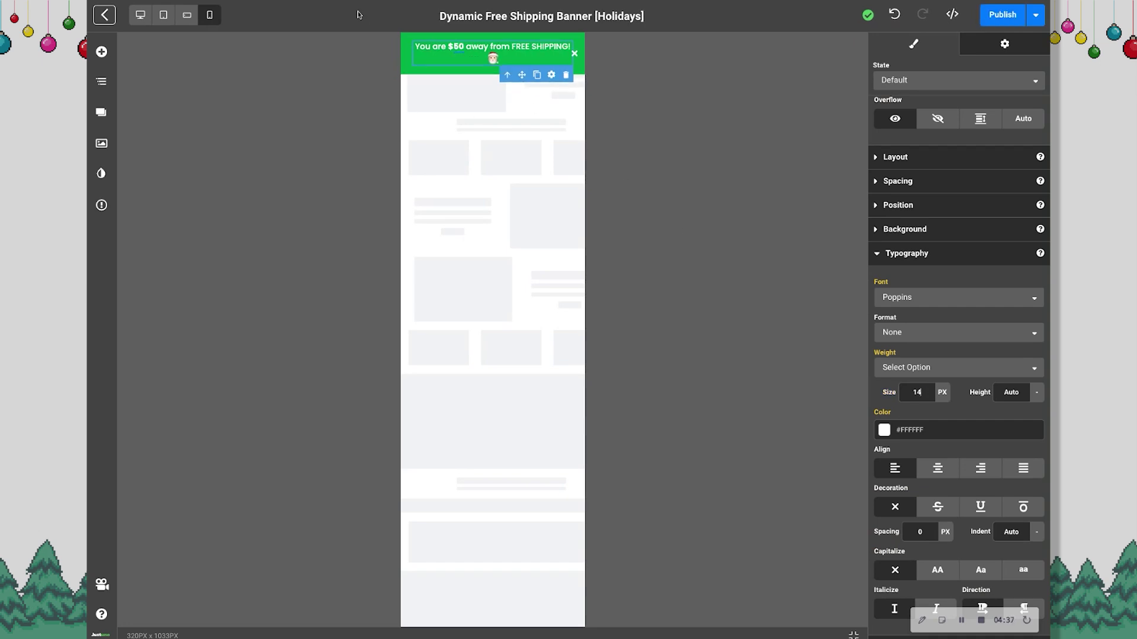
Restore the desktop view, publish the banner design and return to the workflow
left_click(140, 14)
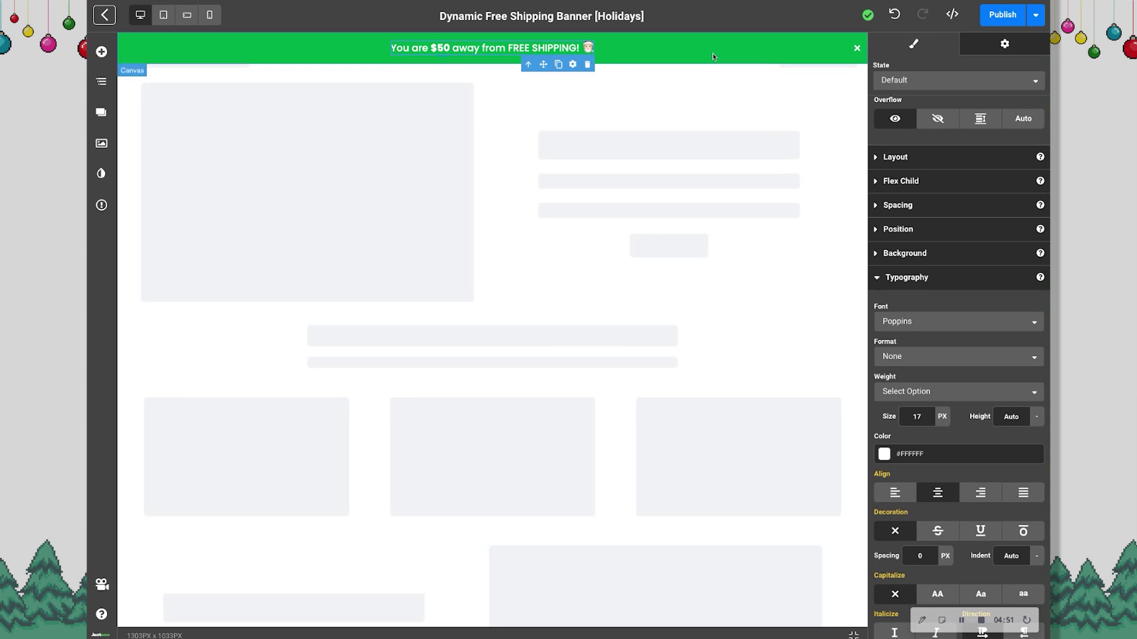
left_click(1004, 15)
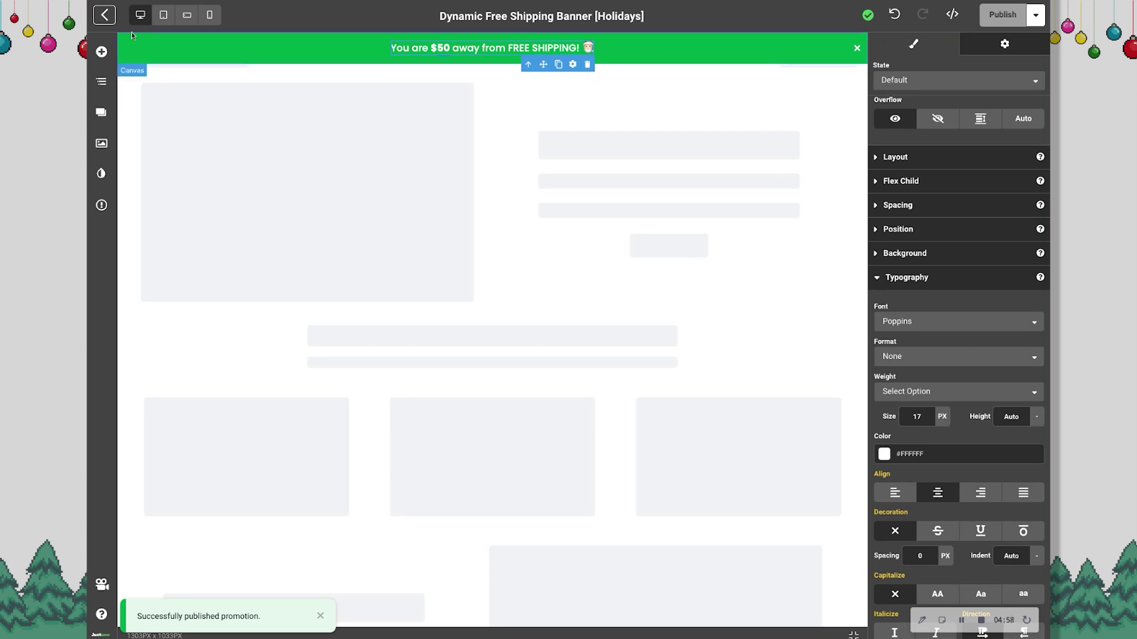
left_click(104, 15)
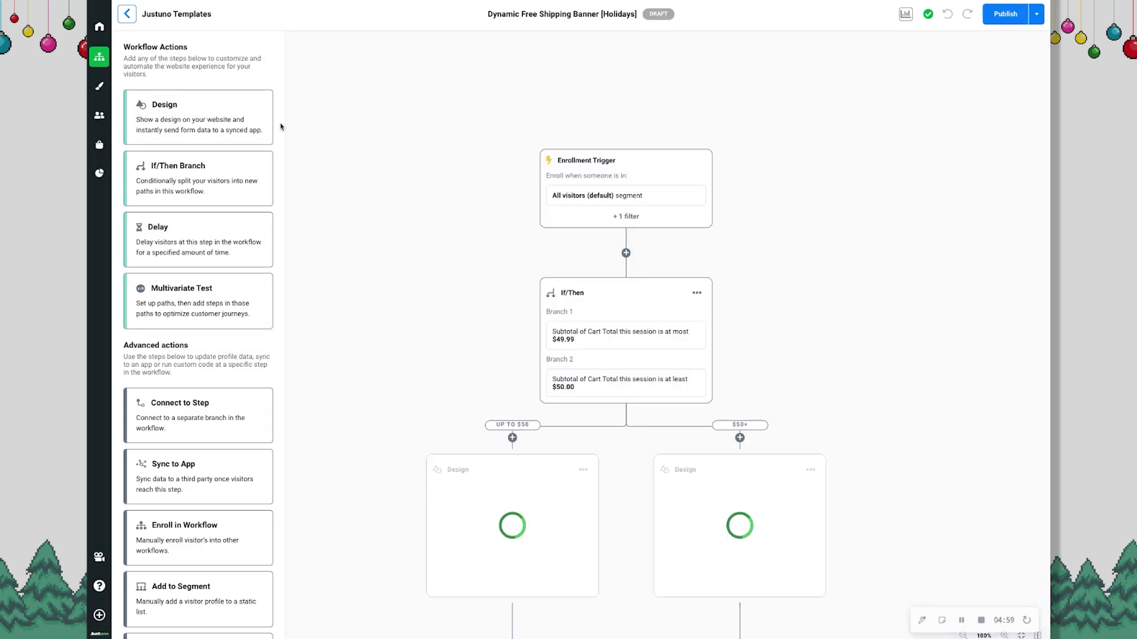
Open the $50+ branch's banner design for editing and set its canvas position to Bottom
left_click(653, 488)
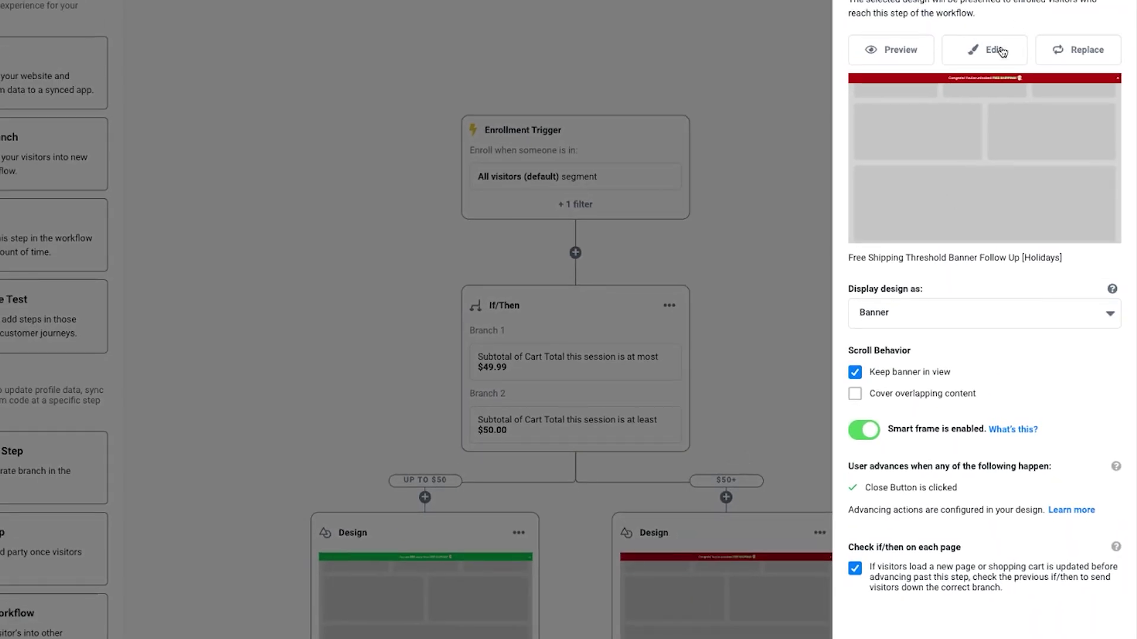
left_click(1000, 52)
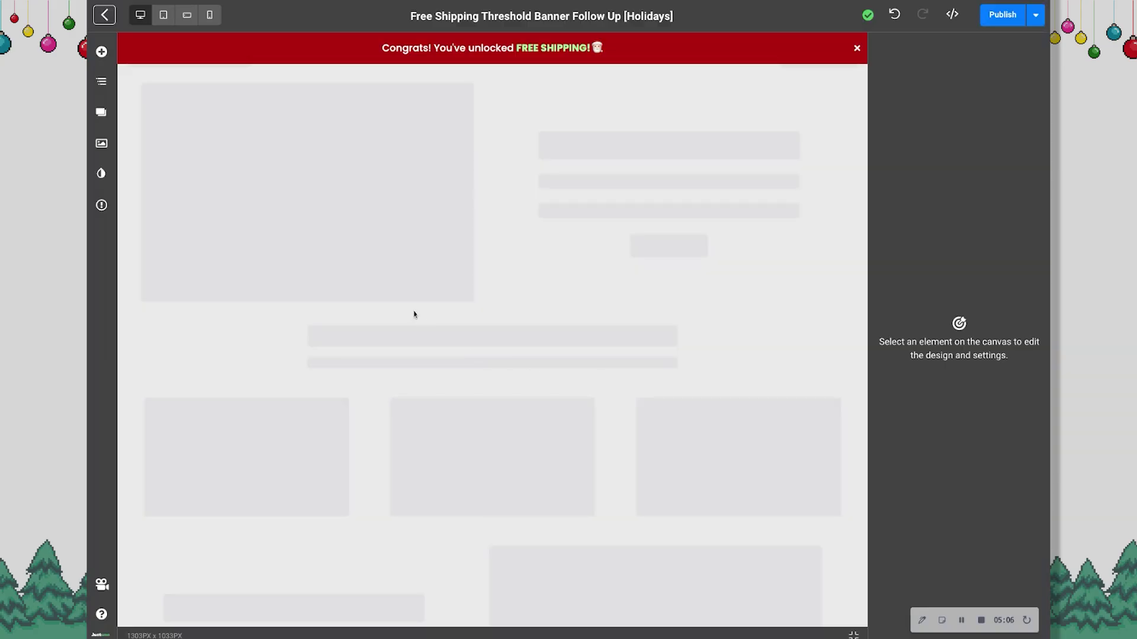
left_click(501, 53)
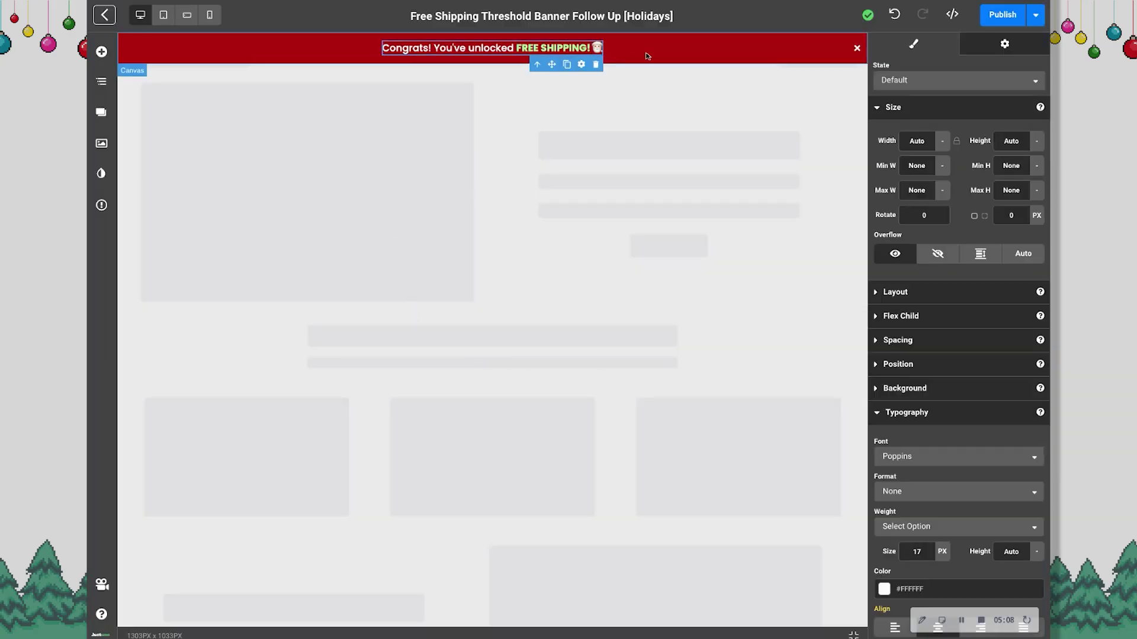
left_click(672, 55)
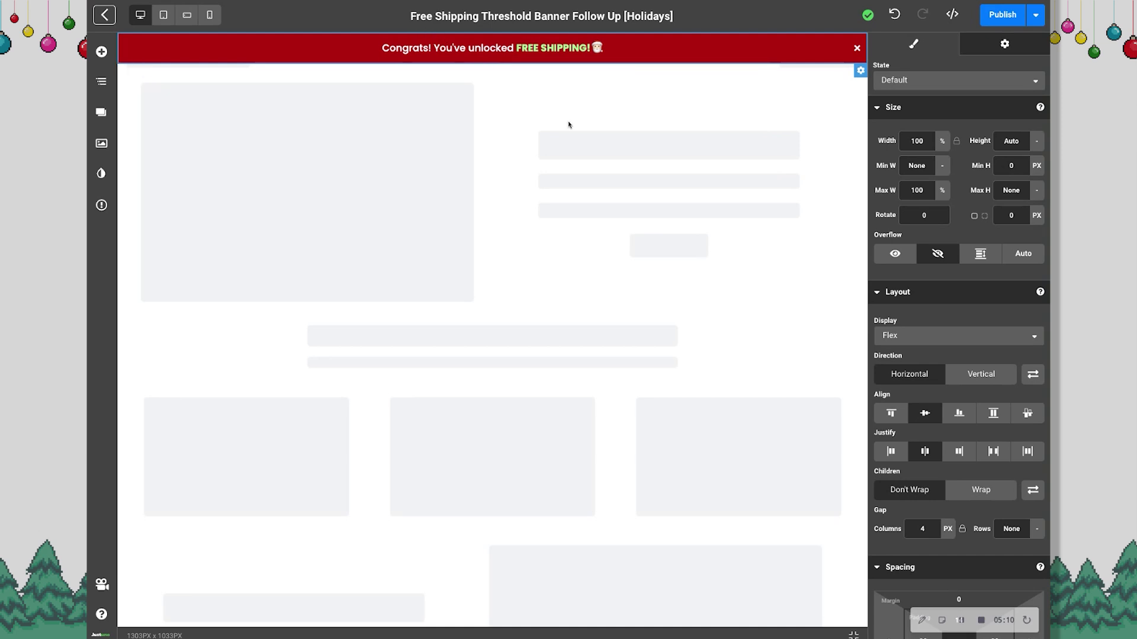
left_click(1010, 43)
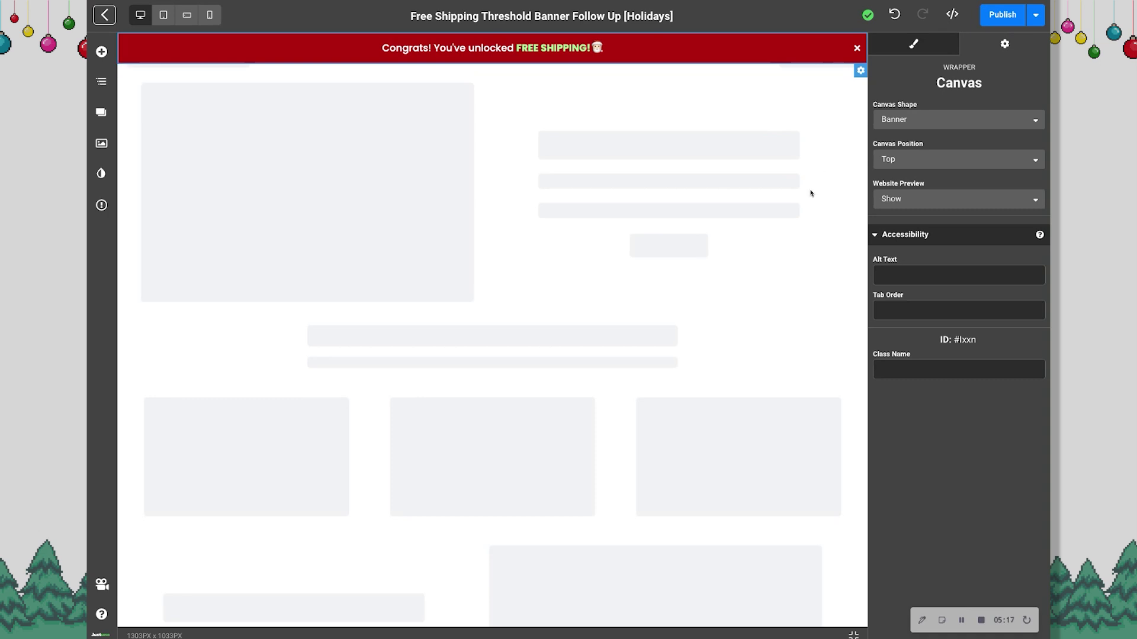
left_click(936, 164)
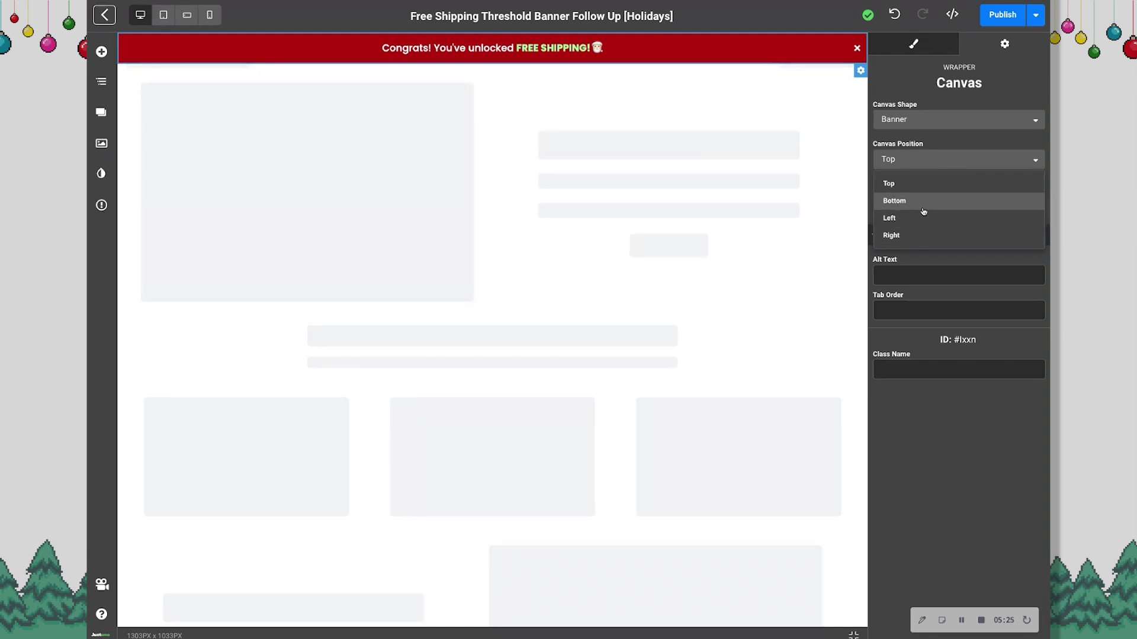
left_click(923, 205)
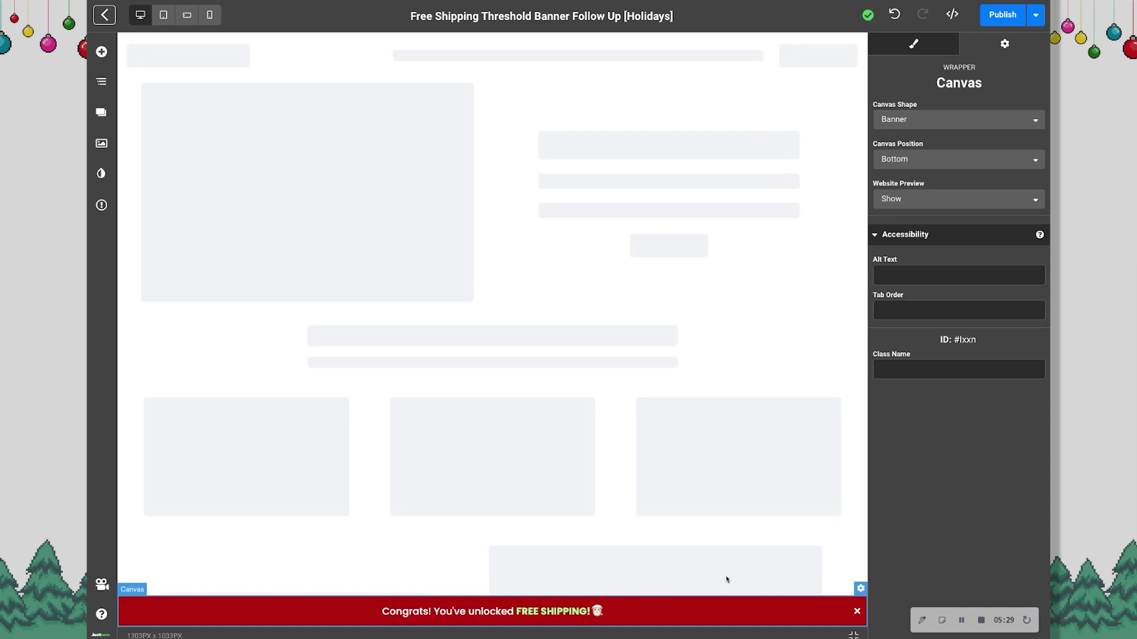
Publish the follow-up banner design and go back to the workflow
left_click(1009, 21)
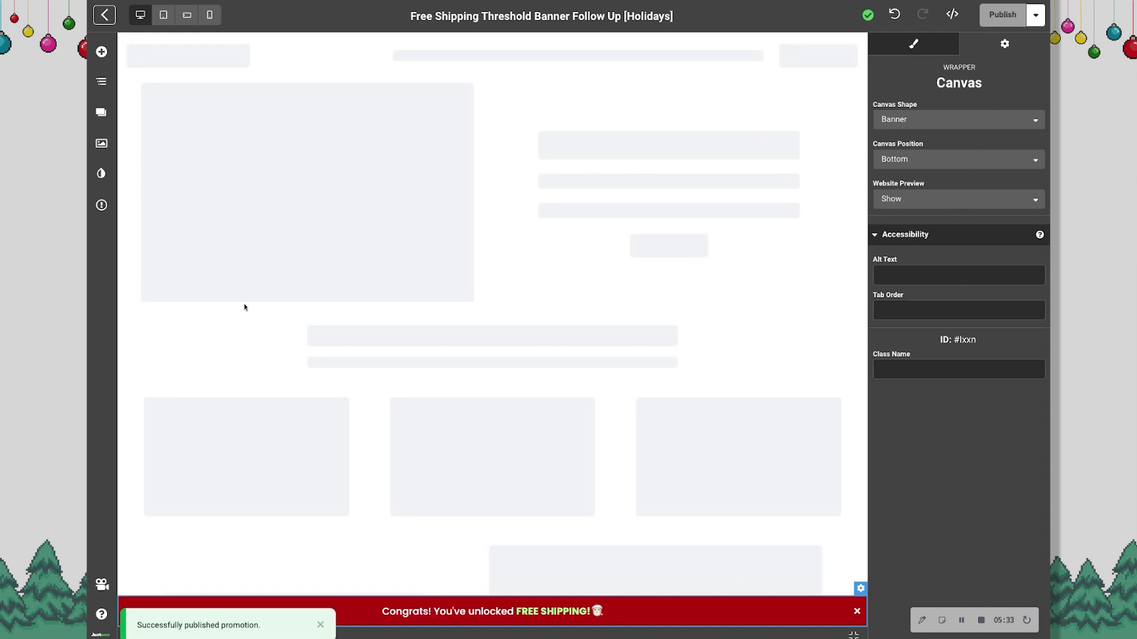
left_click(106, 15)
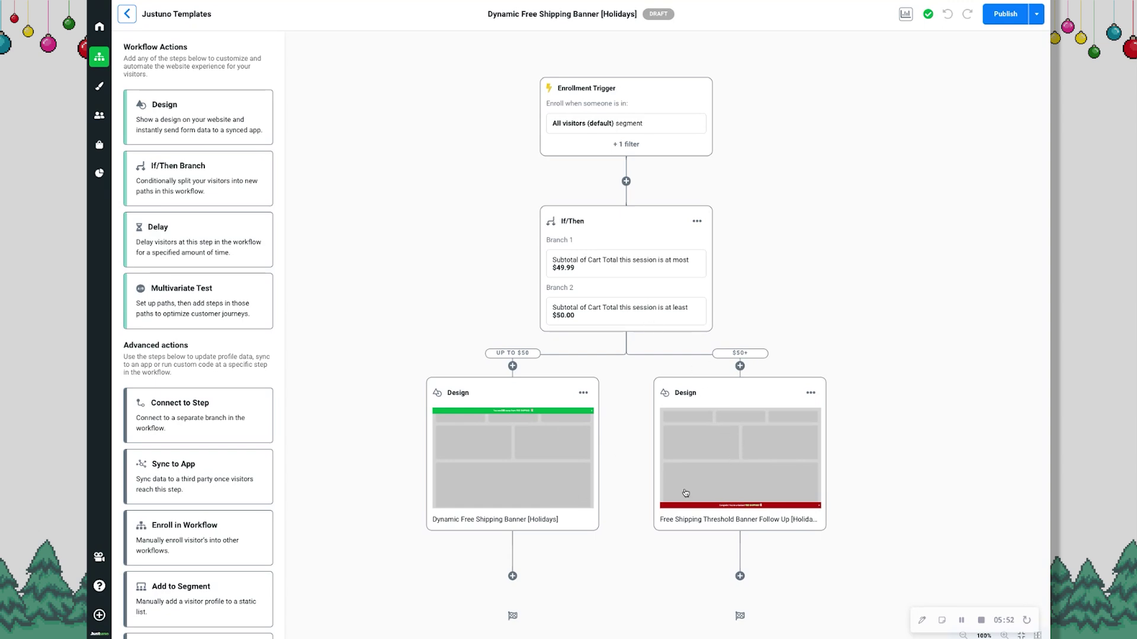
Add a third branch to the If/Then step for a Cart Total subtotal greater than $100 this session, and save it
left_click(663, 283)
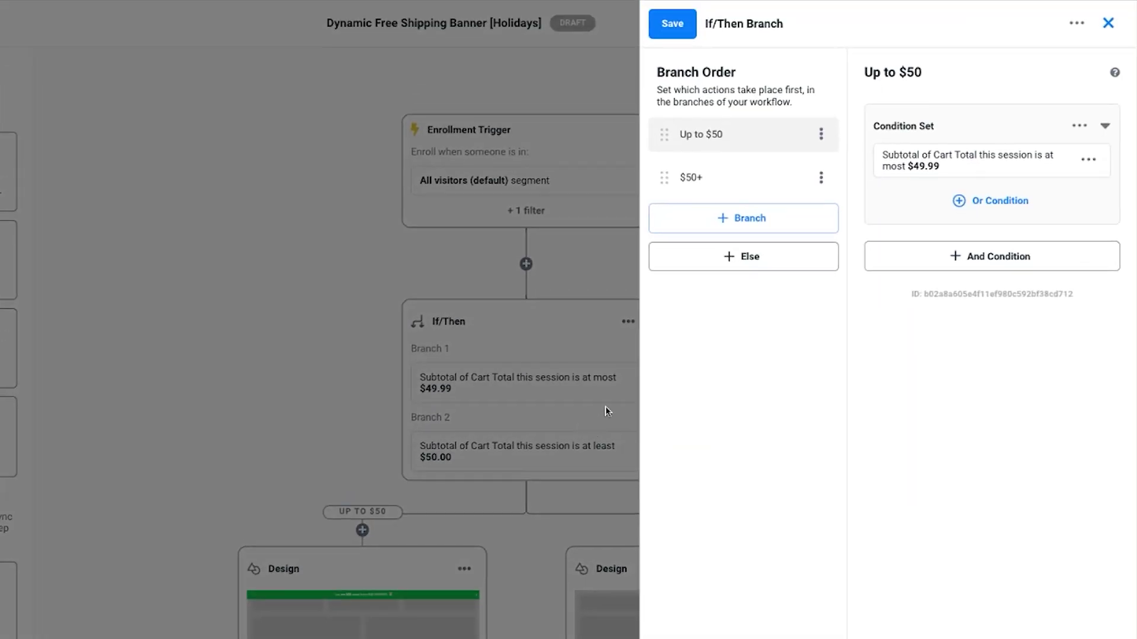
left_click(762, 221)
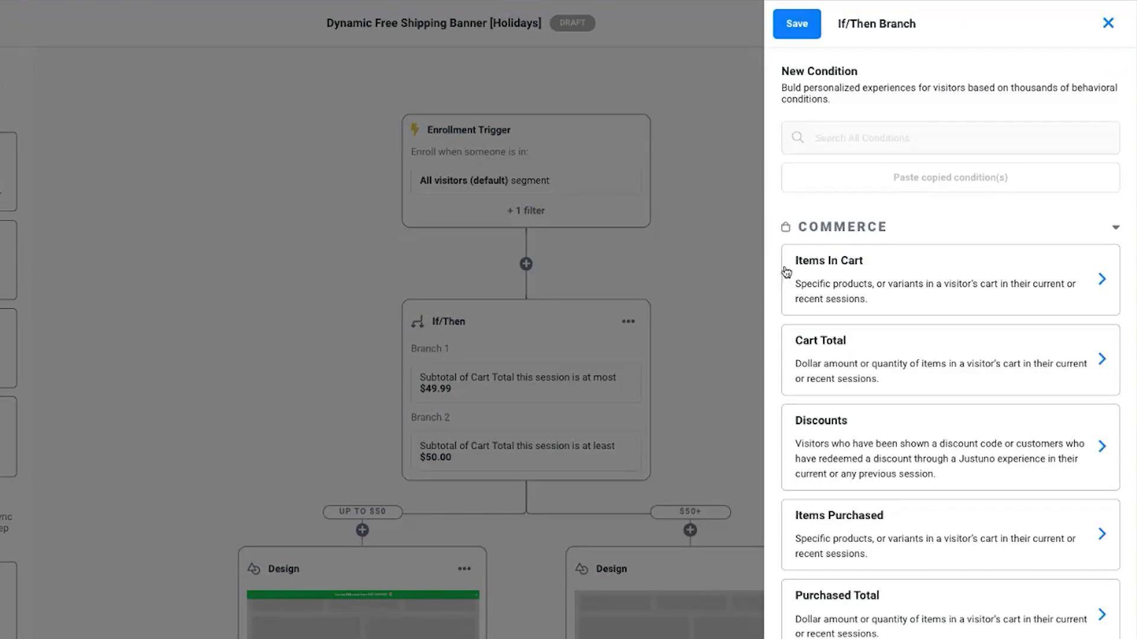
left_click(905, 372)
left_click(868, 155)
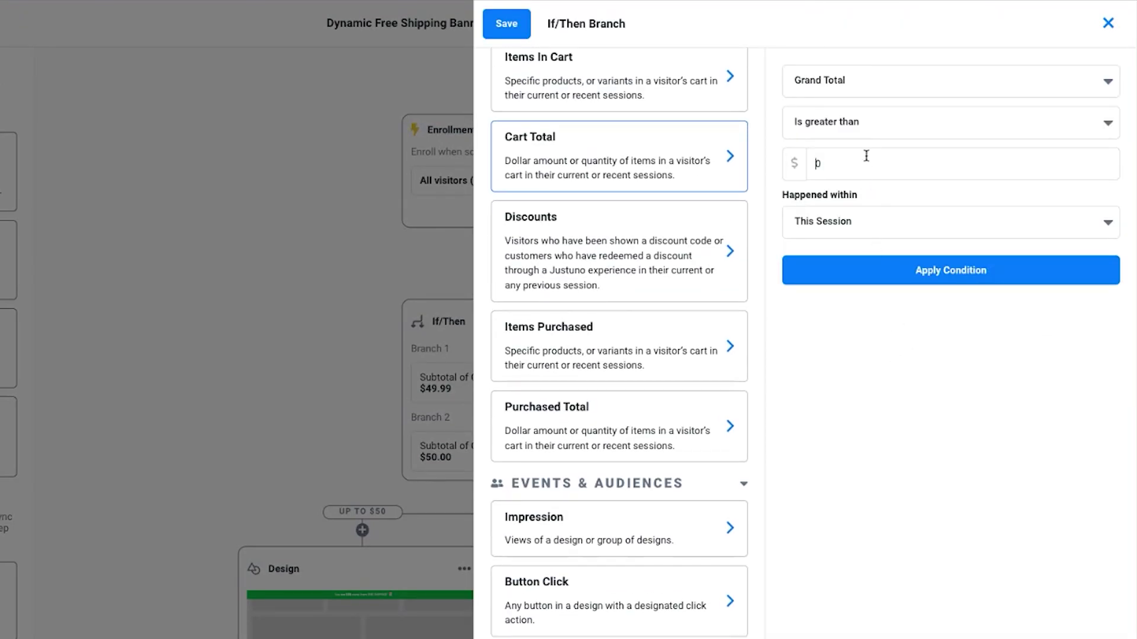
type("100")
left_click(1003, 83)
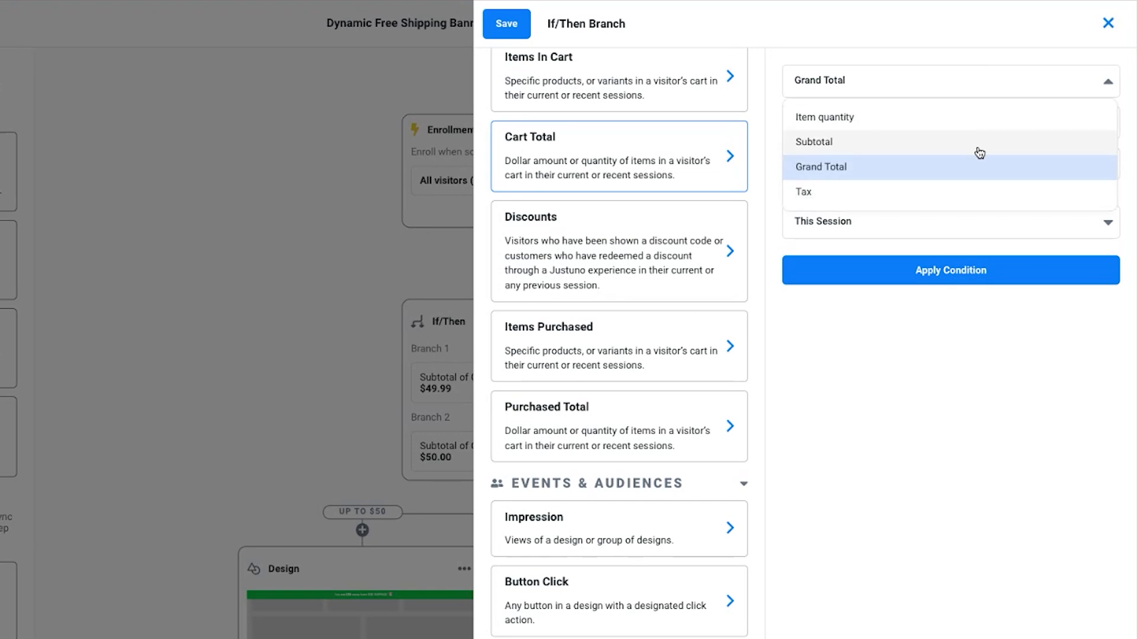
left_click(980, 143)
left_click(969, 266)
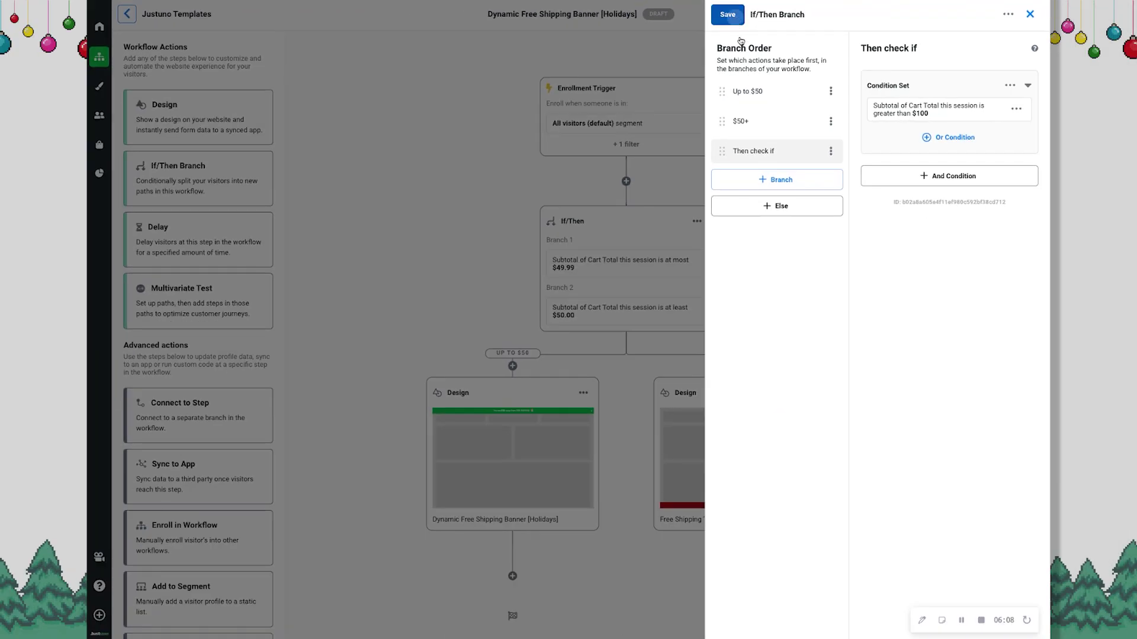
left_click(672, 23)
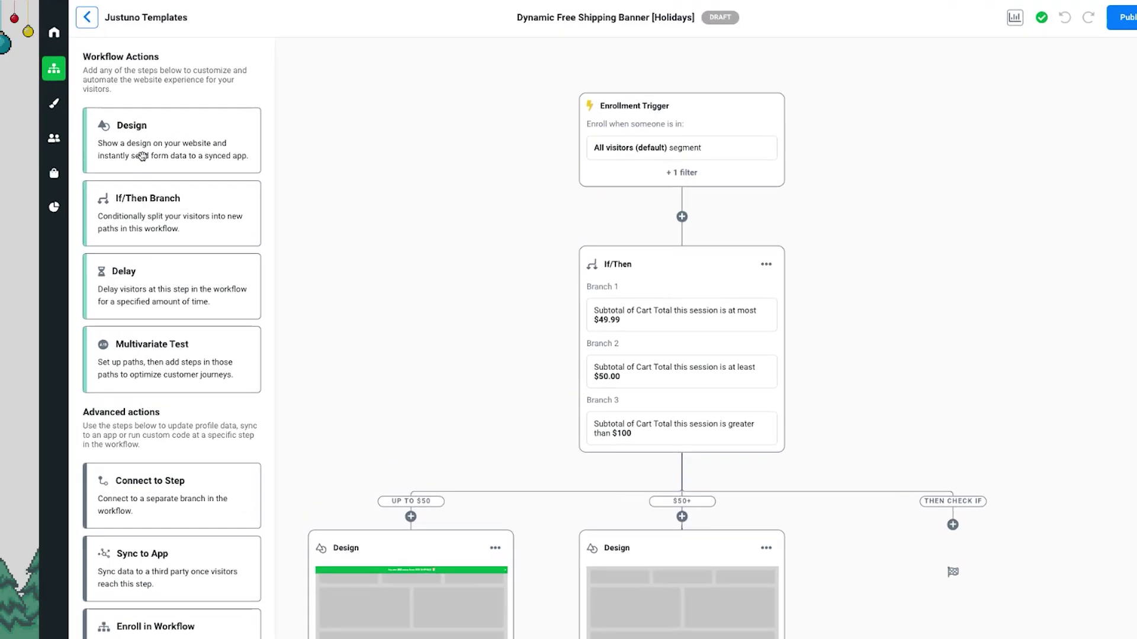
Add a Design step under the new over-$100 branch and open that step's options
left_click_drag(163, 125, 853, 455)
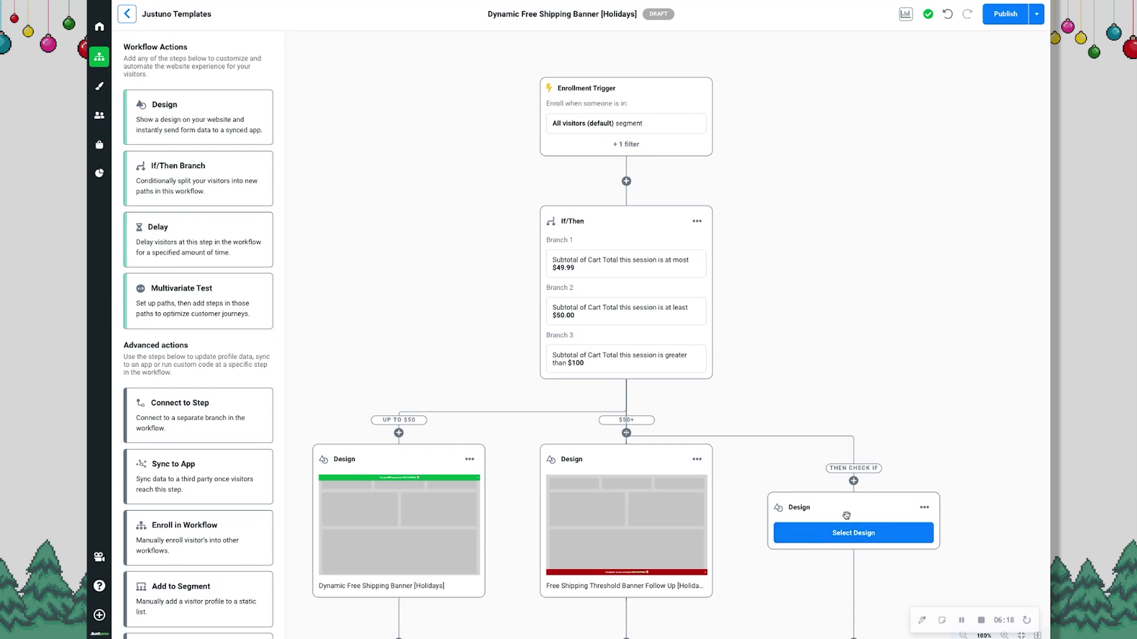
left_click(924, 509)
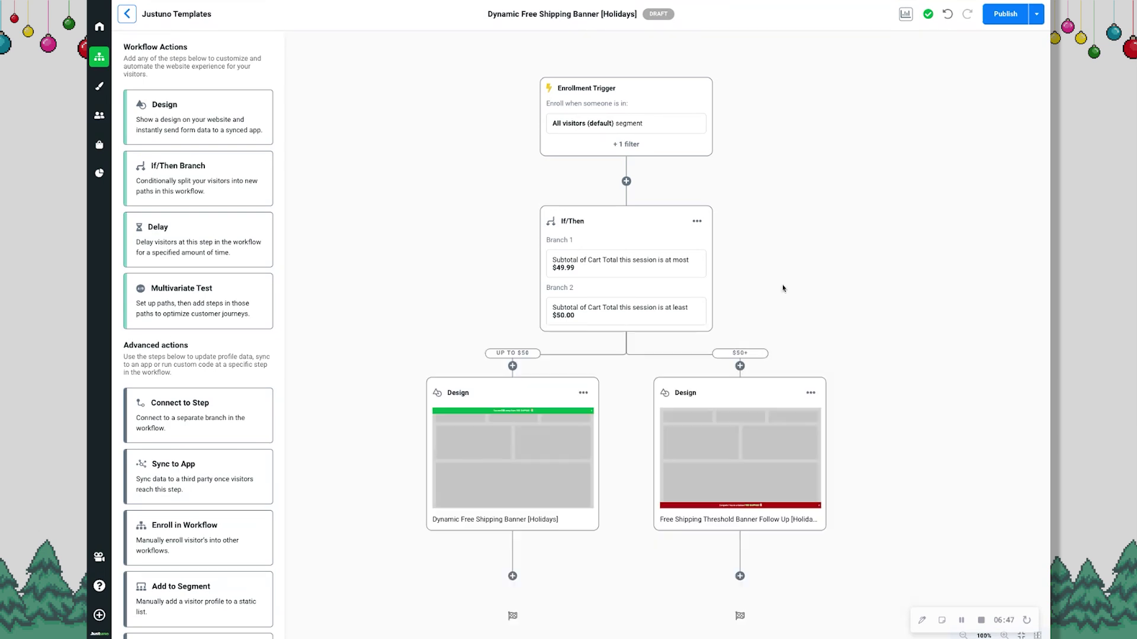
Preview the workflow's Up to $50 banner and check it at tablet, landscape phone and mobile sizes
left_click(1037, 23)
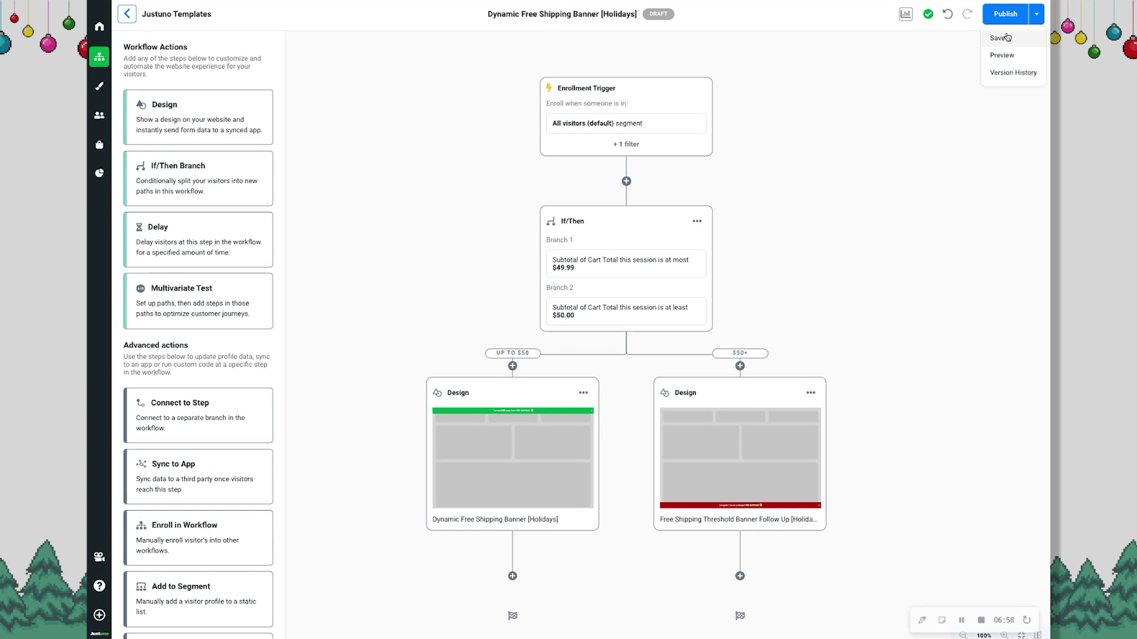
left_click(1002, 55)
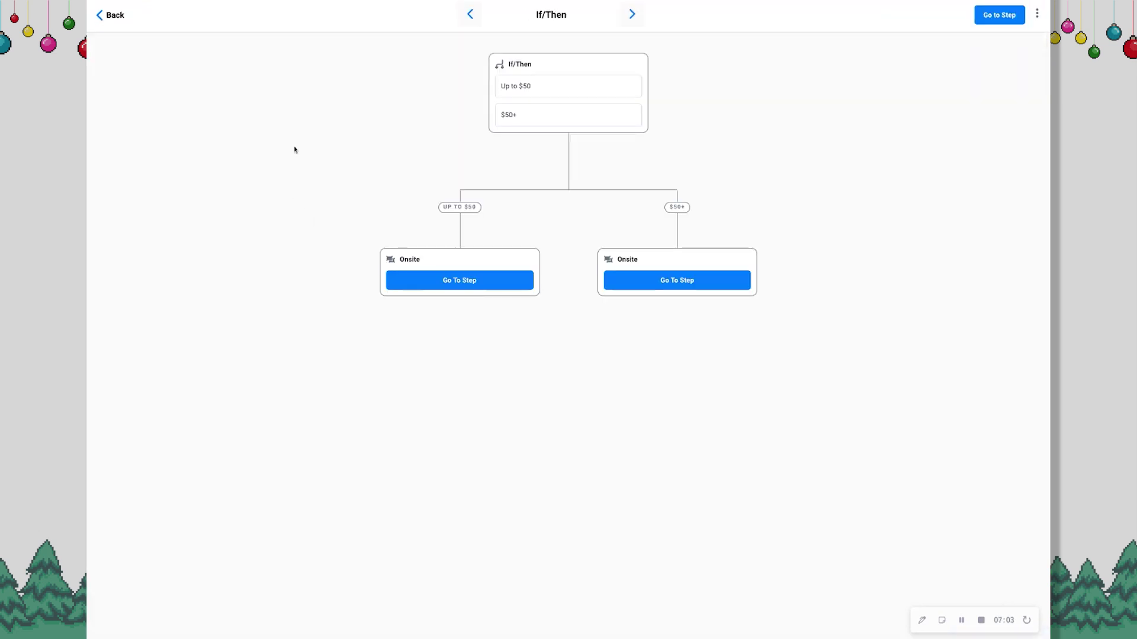
left_click(472, 285)
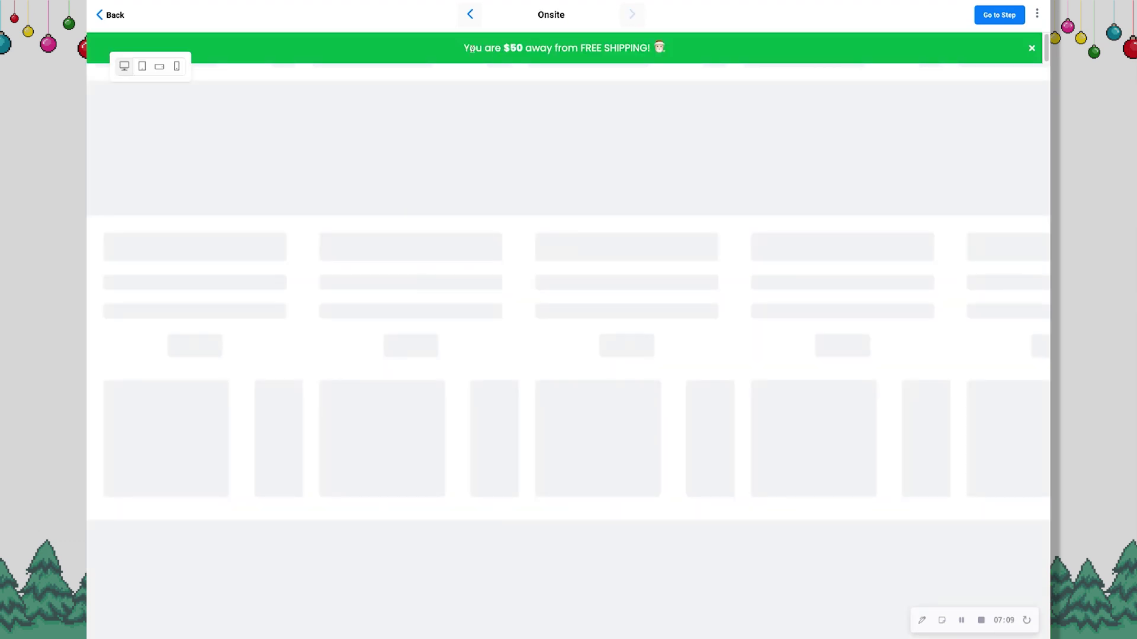
left_click_drag(465, 48, 664, 48)
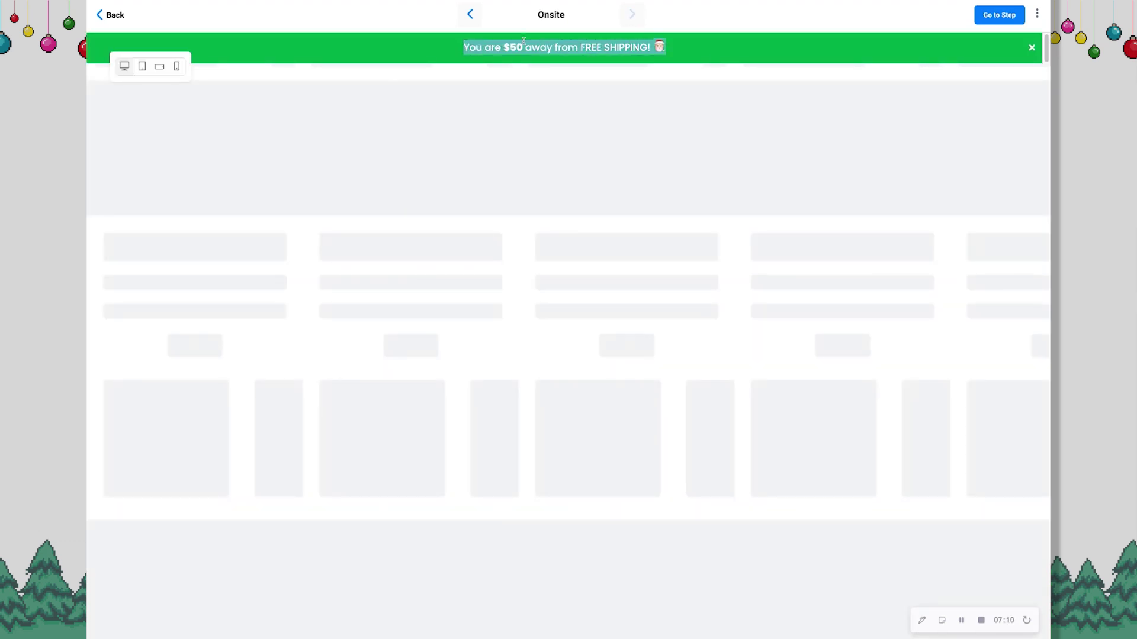
left_click(144, 69)
left_click(157, 69)
left_click(177, 66)
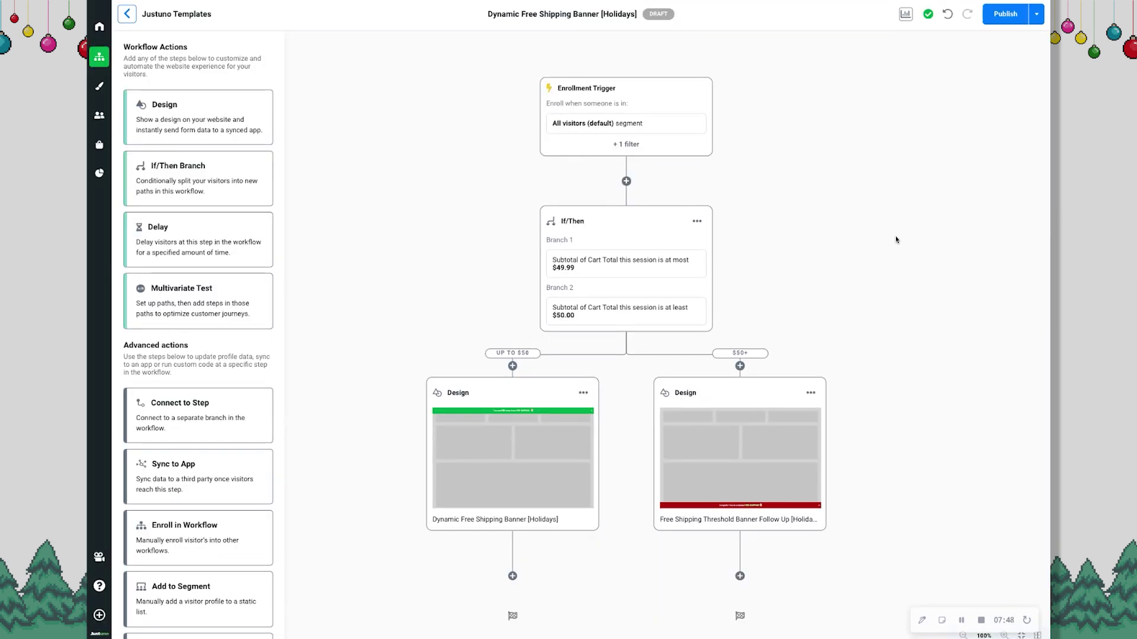
Publish the Dynamic Free Shipping Banner workflow's changes
left_click(1000, 19)
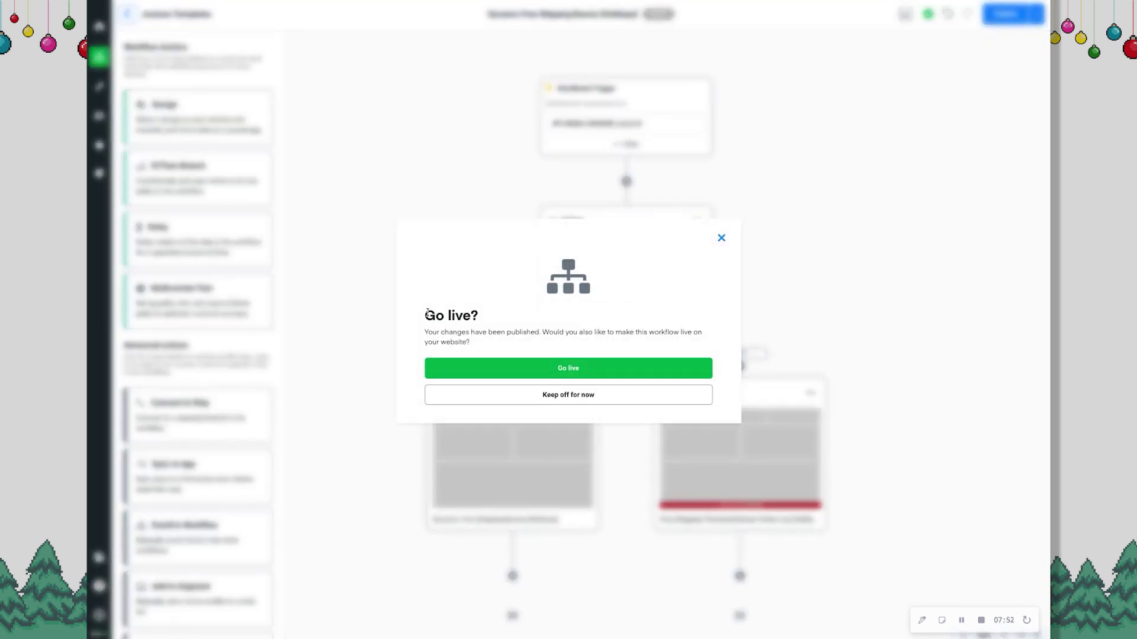
triple_click(428, 313)
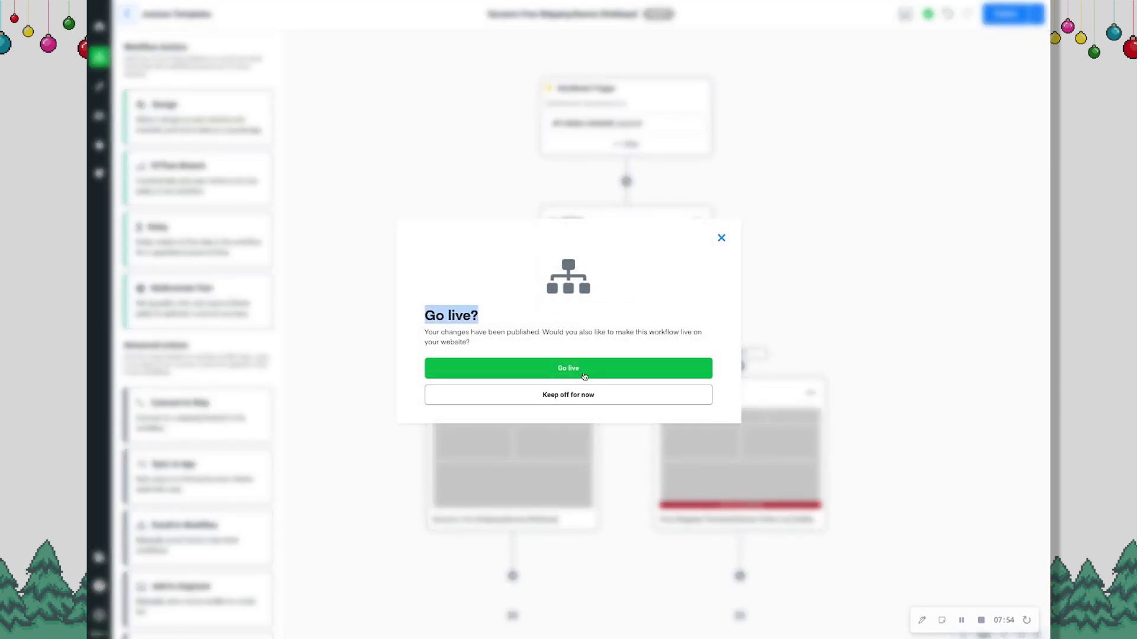